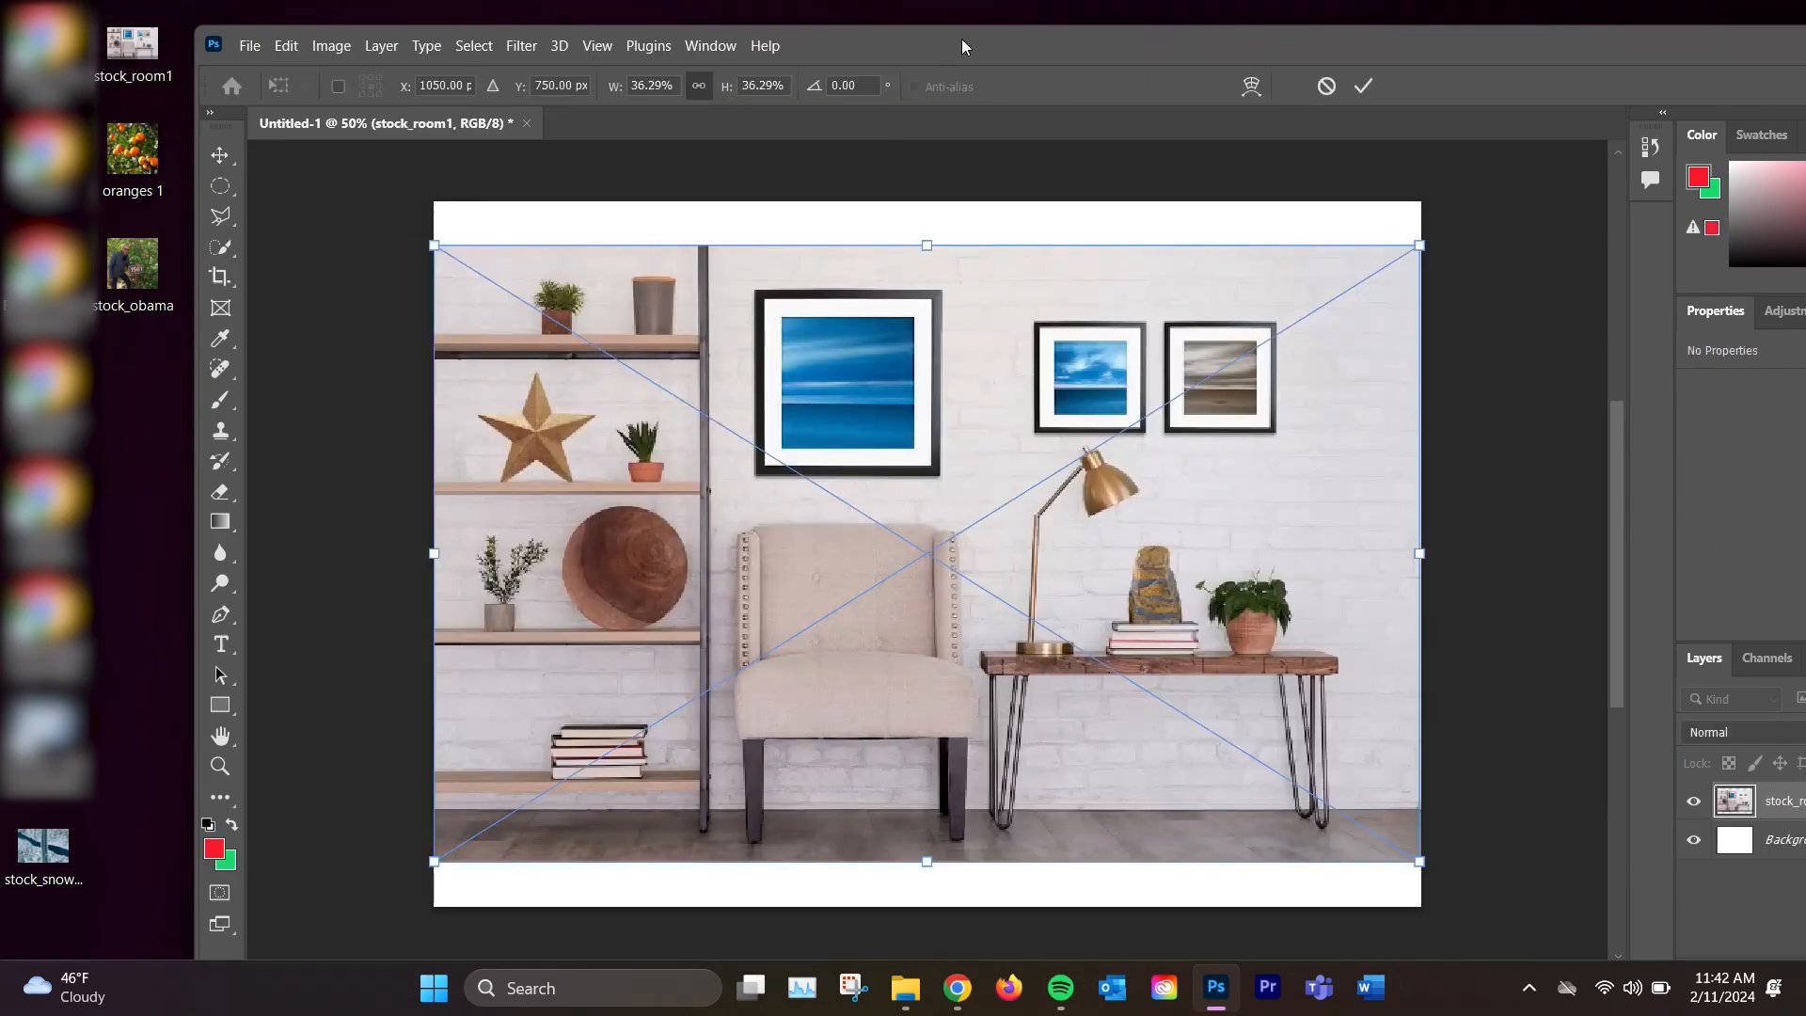
# Step: Maximize the window and enlarge the placed stock_room1 photo to cover the whole canvas
pyautogui.doubleClick(962, 38)
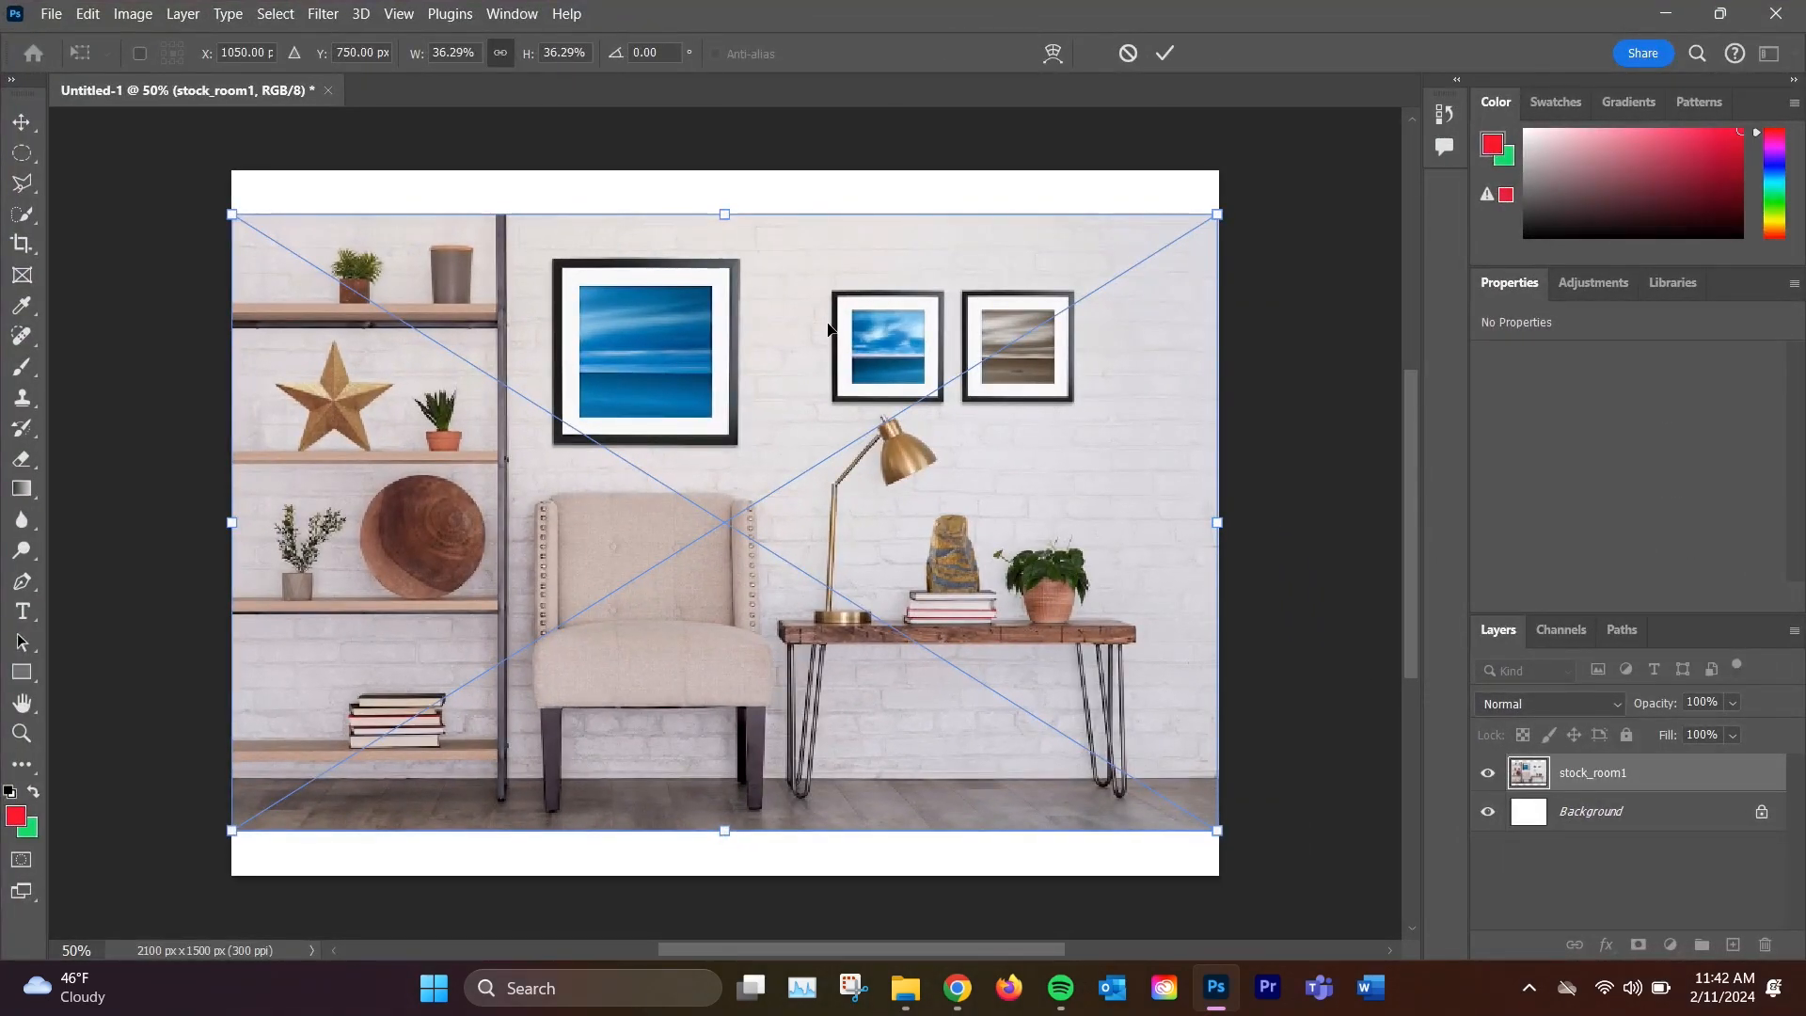
pyautogui.moveTo(815, 354); pyautogui.dragTo(803, 393)
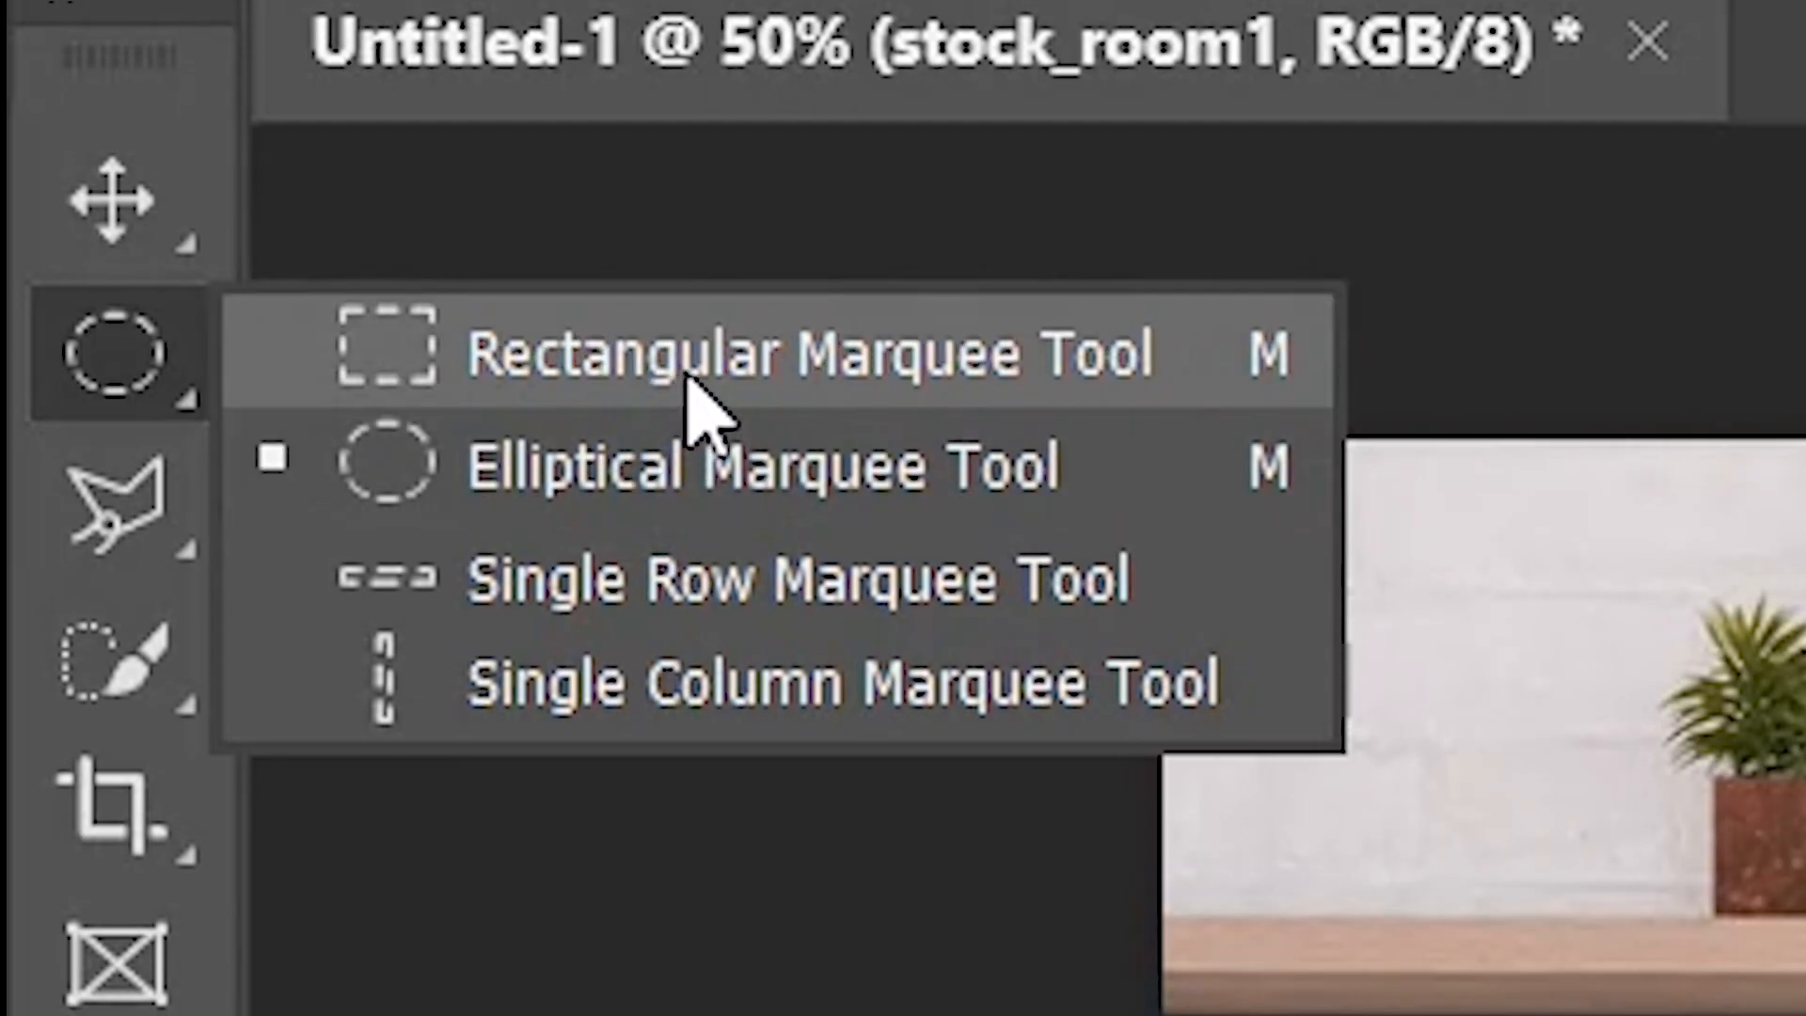
# Step: Select the blue seascape inside the large picture frame with the Rectangular Marquee and align the selection to its edges
pyautogui.click(689, 381)
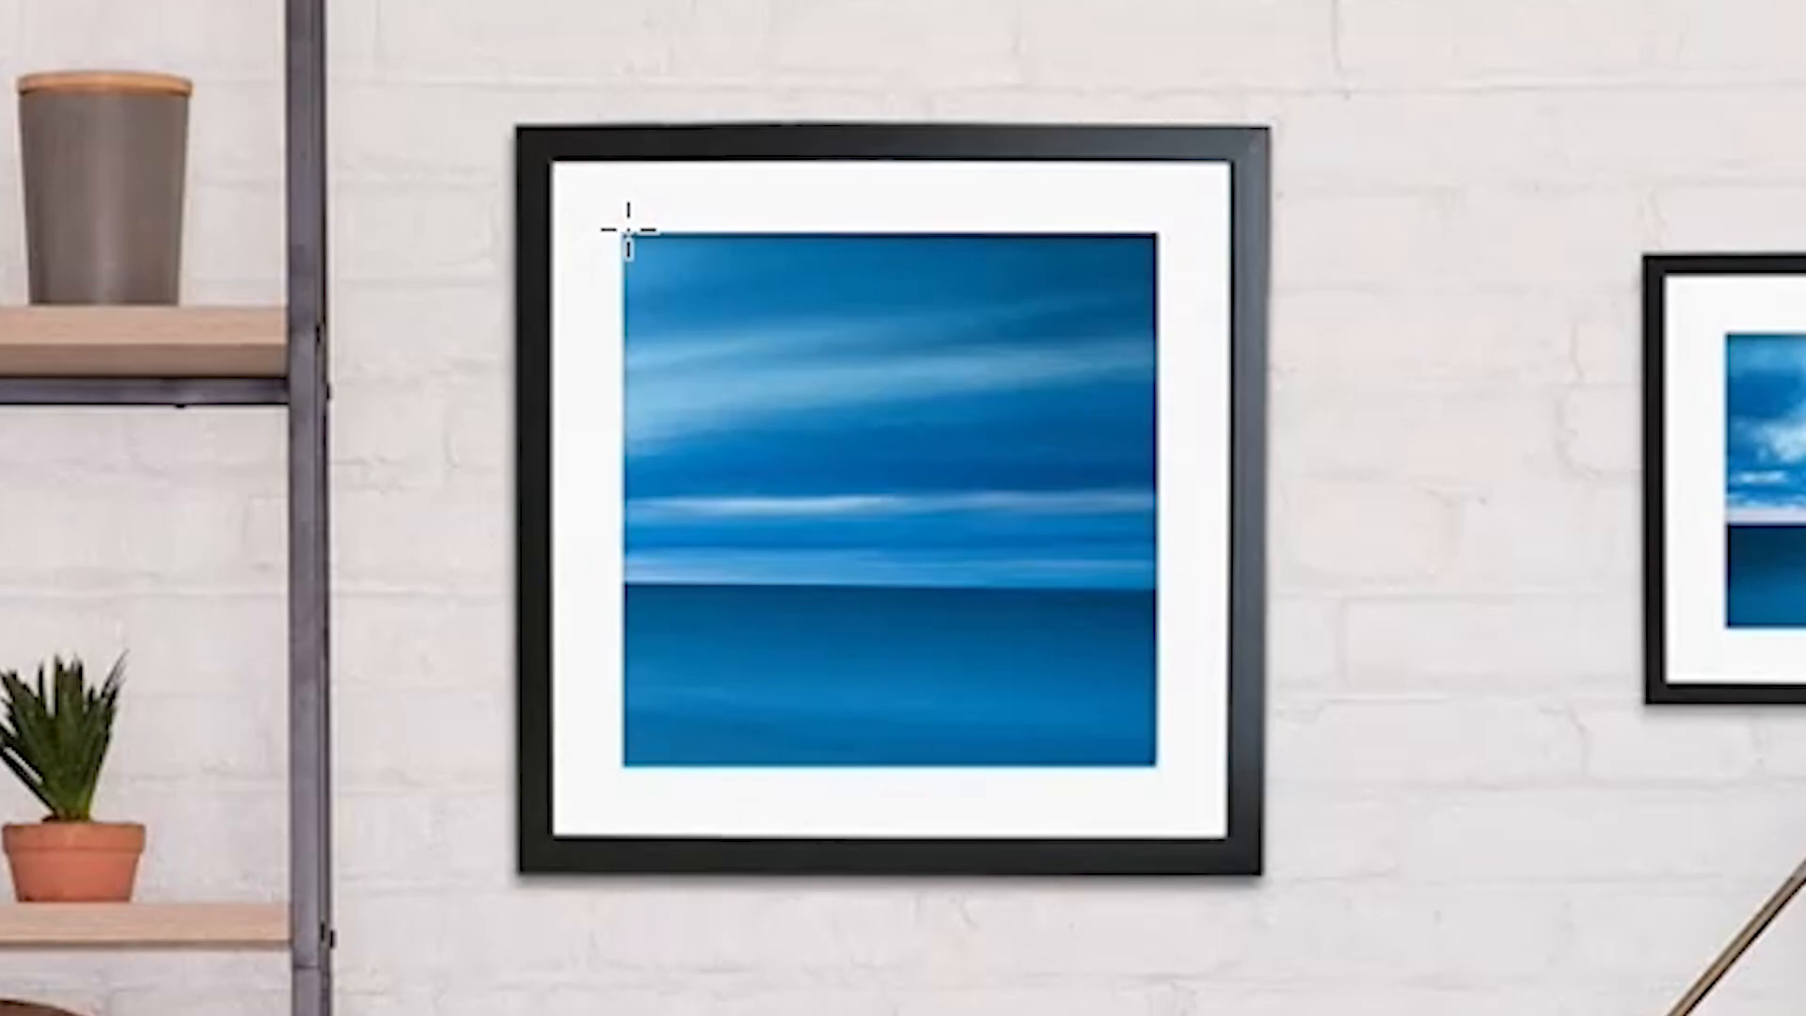
pyautogui.moveTo(612, 228); pyautogui.dragTo(1157, 767)
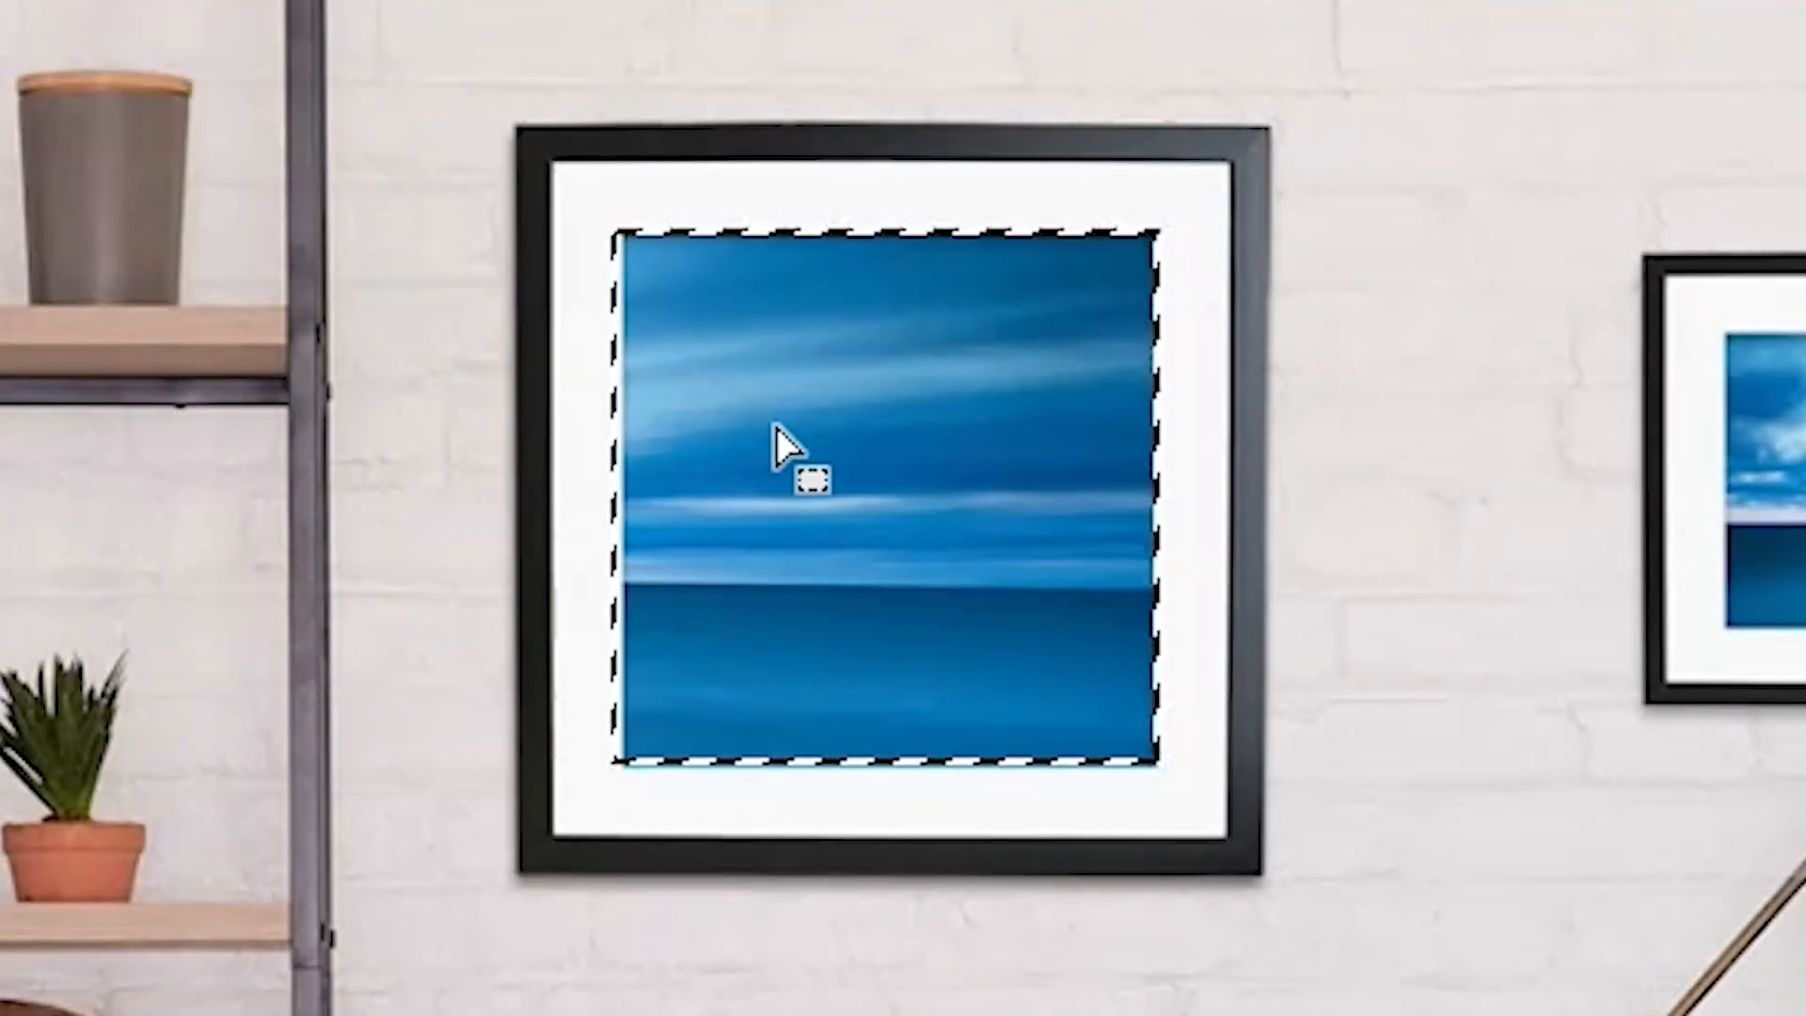
pyautogui.moveTo(775, 425)
pyautogui.mouseDown()
pyautogui.moveTo(823, 444)
pyautogui.moveTo(782, 430)
pyautogui.mouseUp()
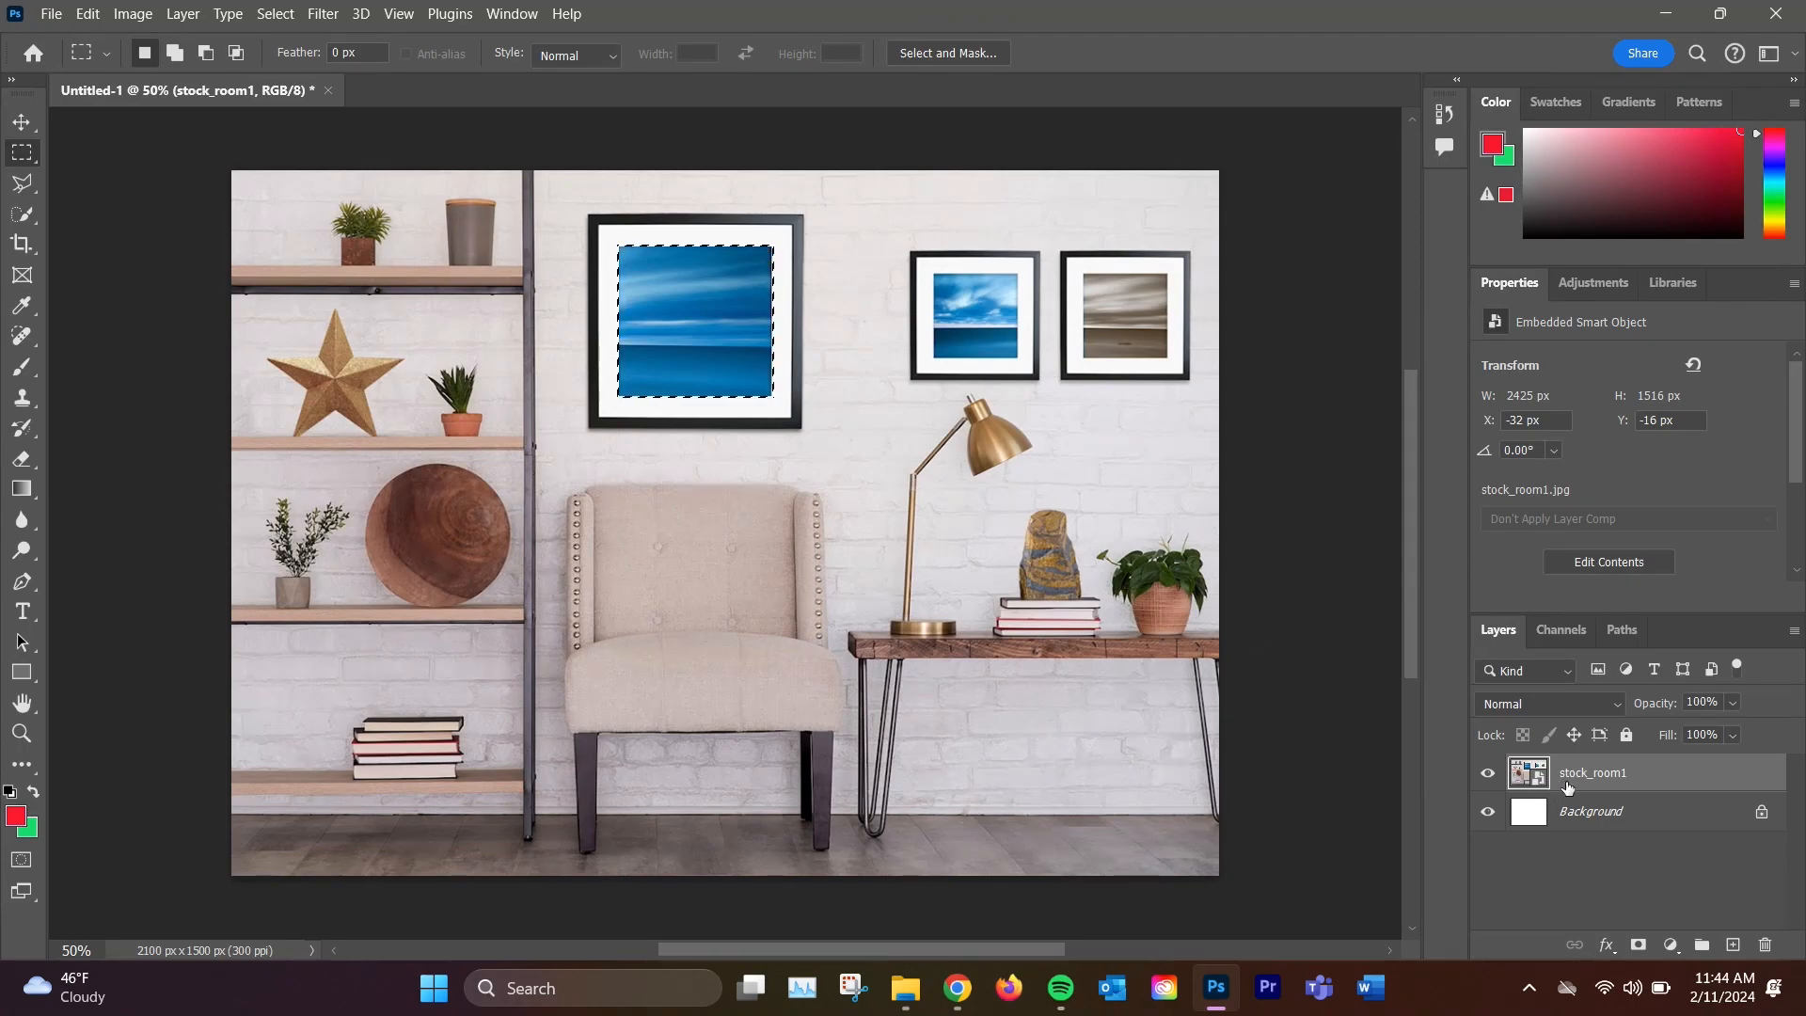
# Step: Rasterize the stock_room1 layer, delete the selected seascape from the large frame and clear the selection
pyautogui.press('Delete')
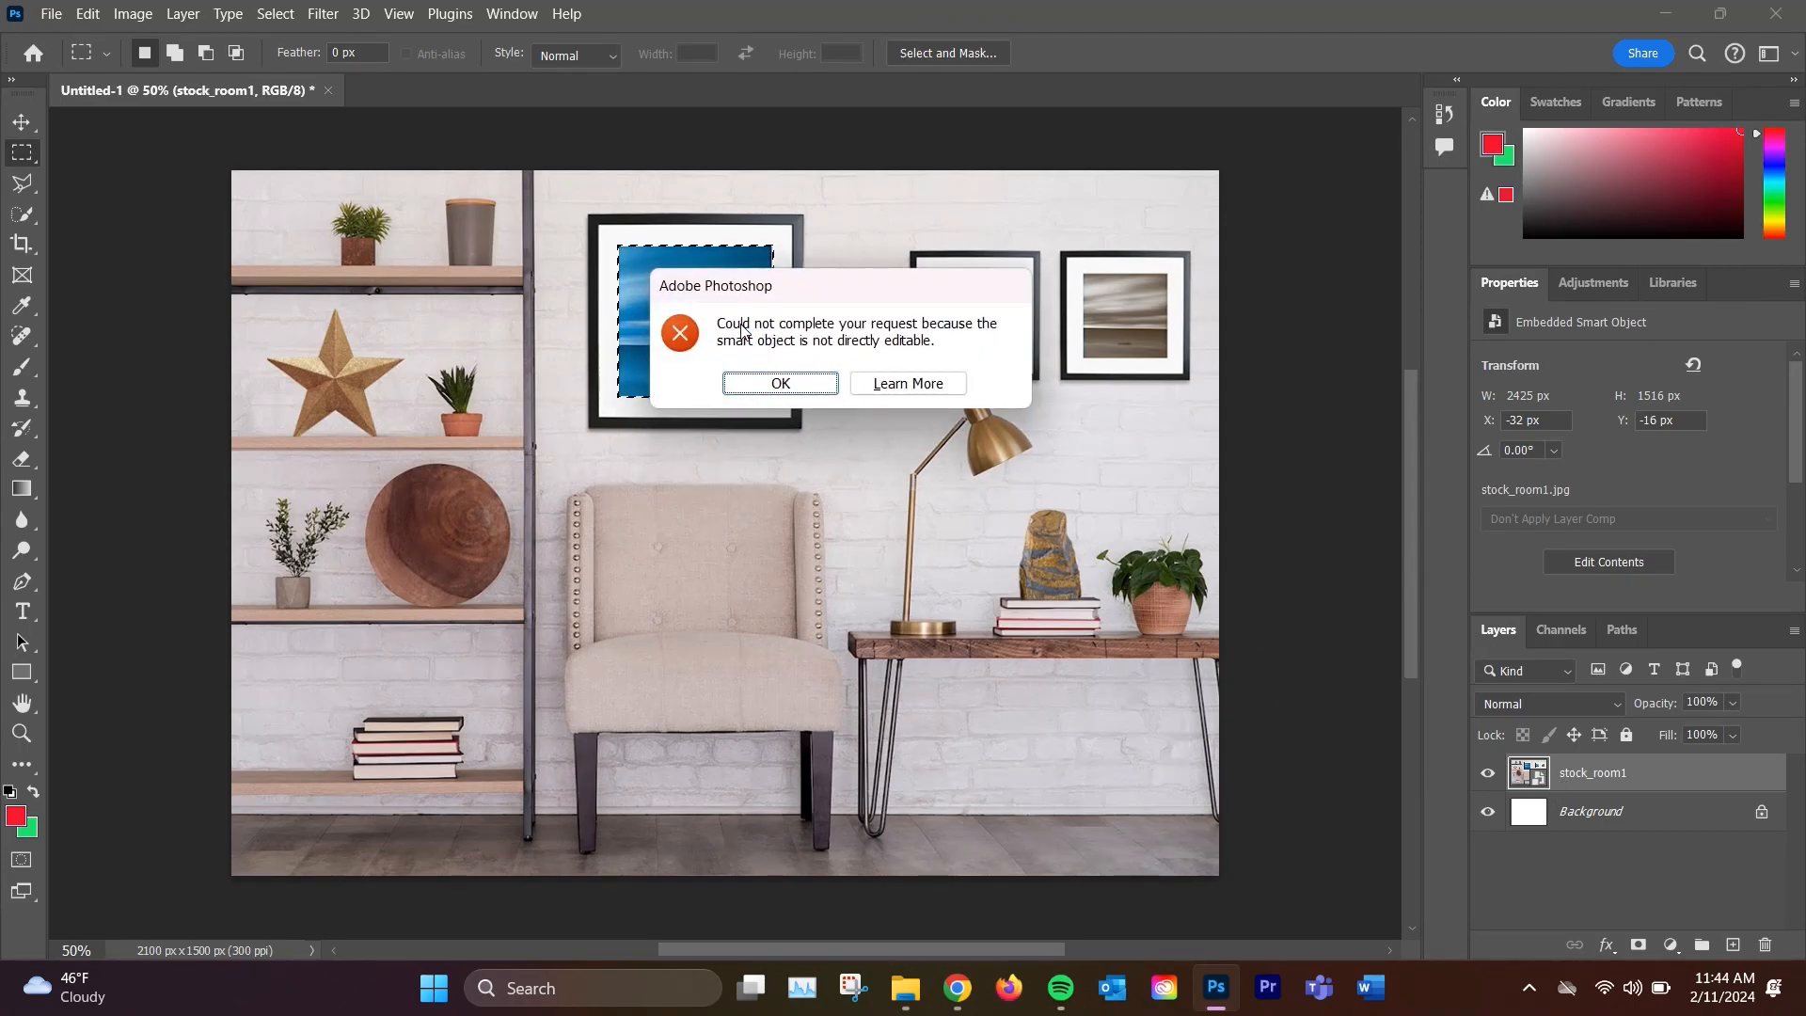
pyautogui.click(782, 384)
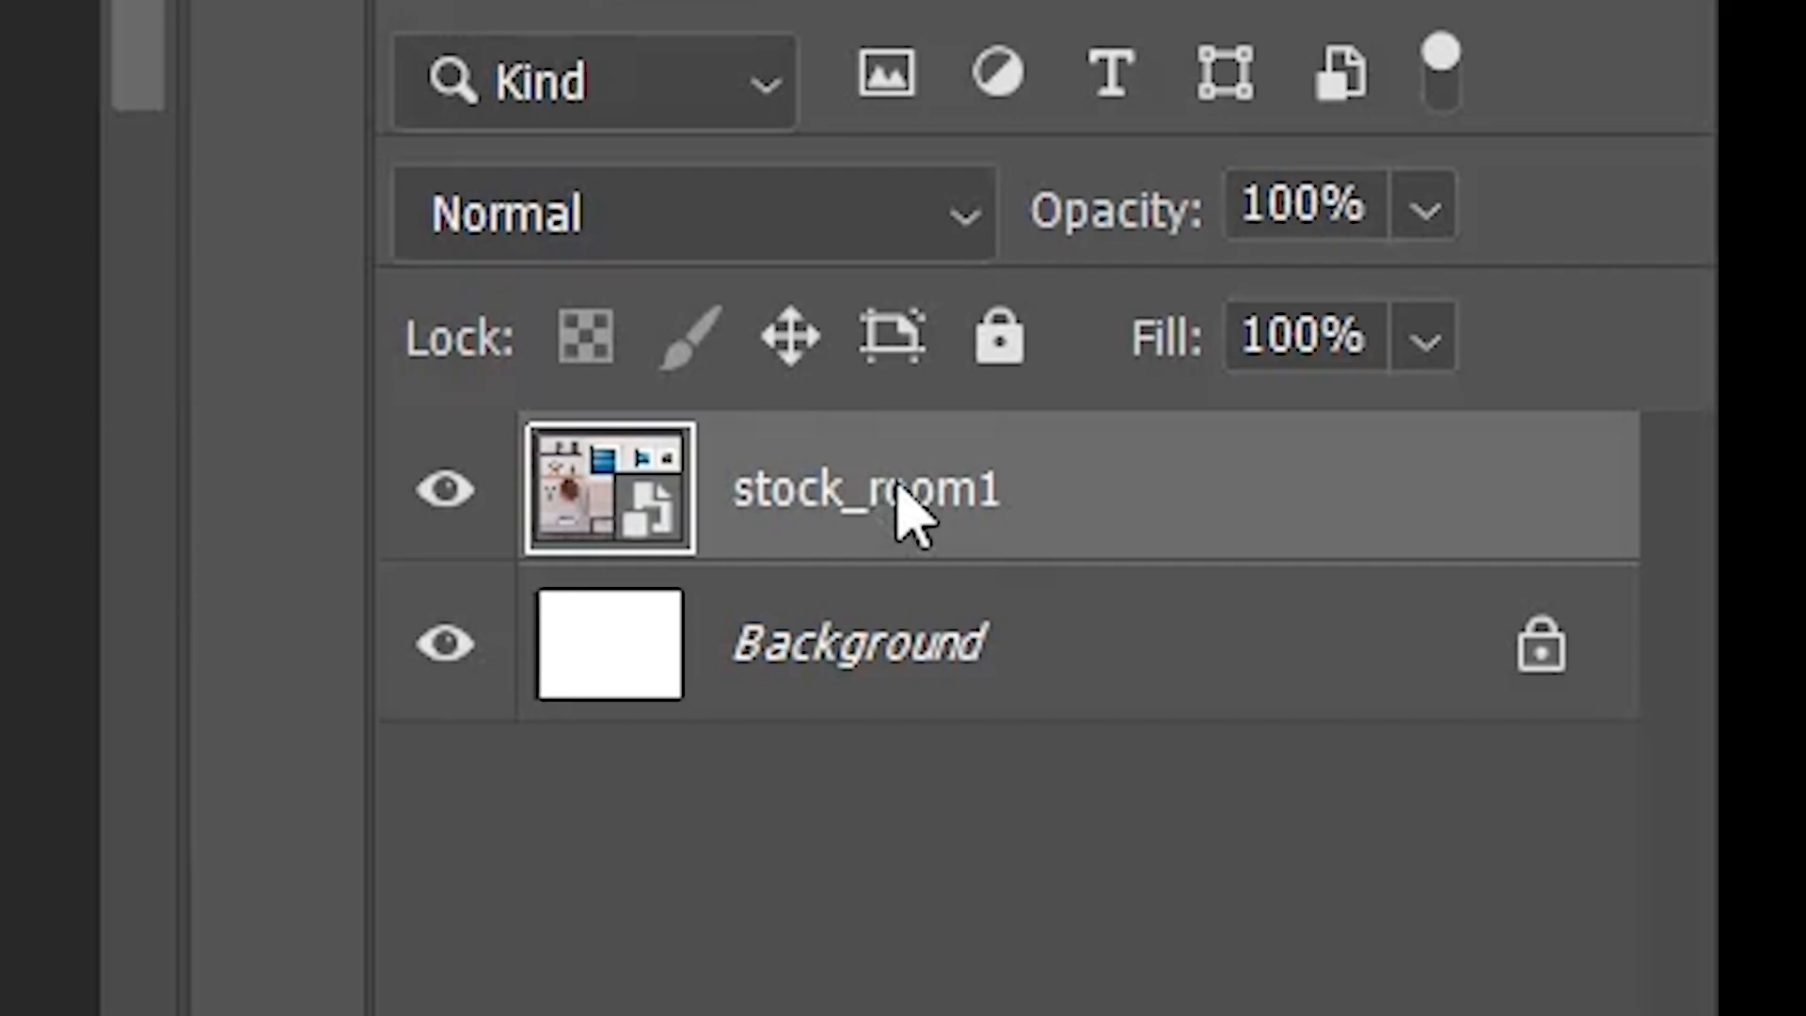
pyautogui.rightClick(1594, 777)
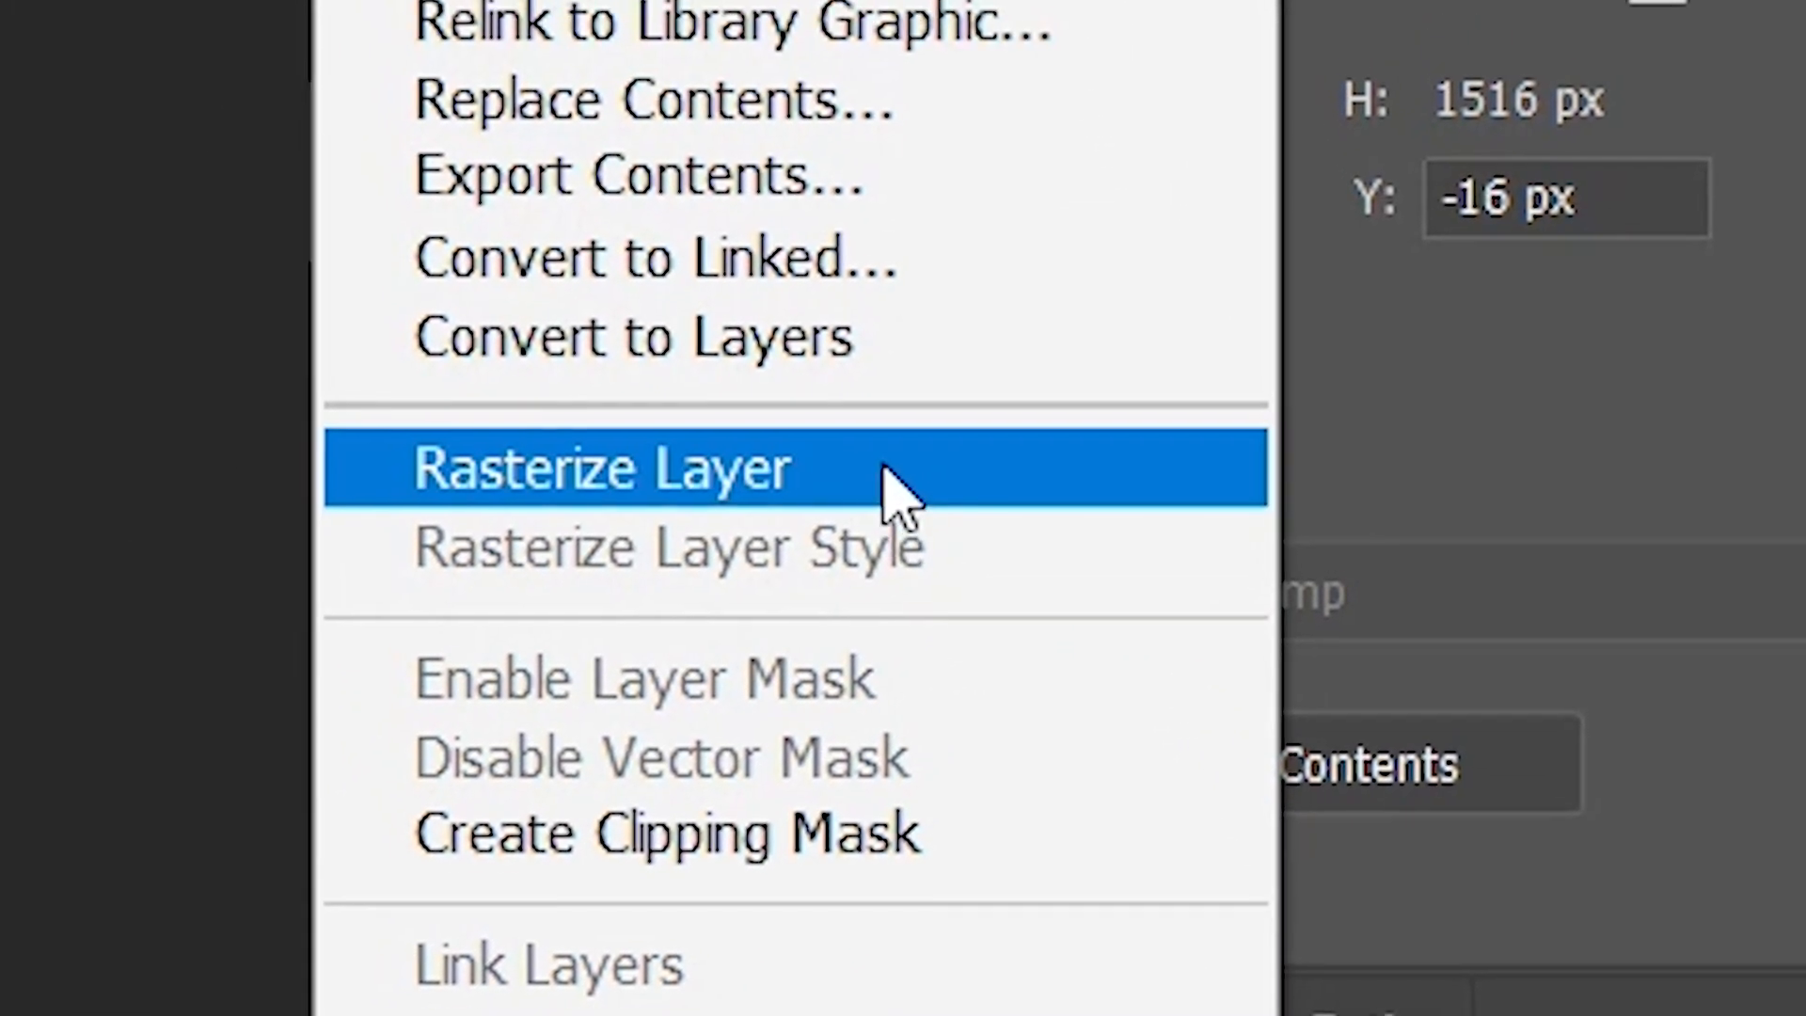
pyautogui.click(564, 507)
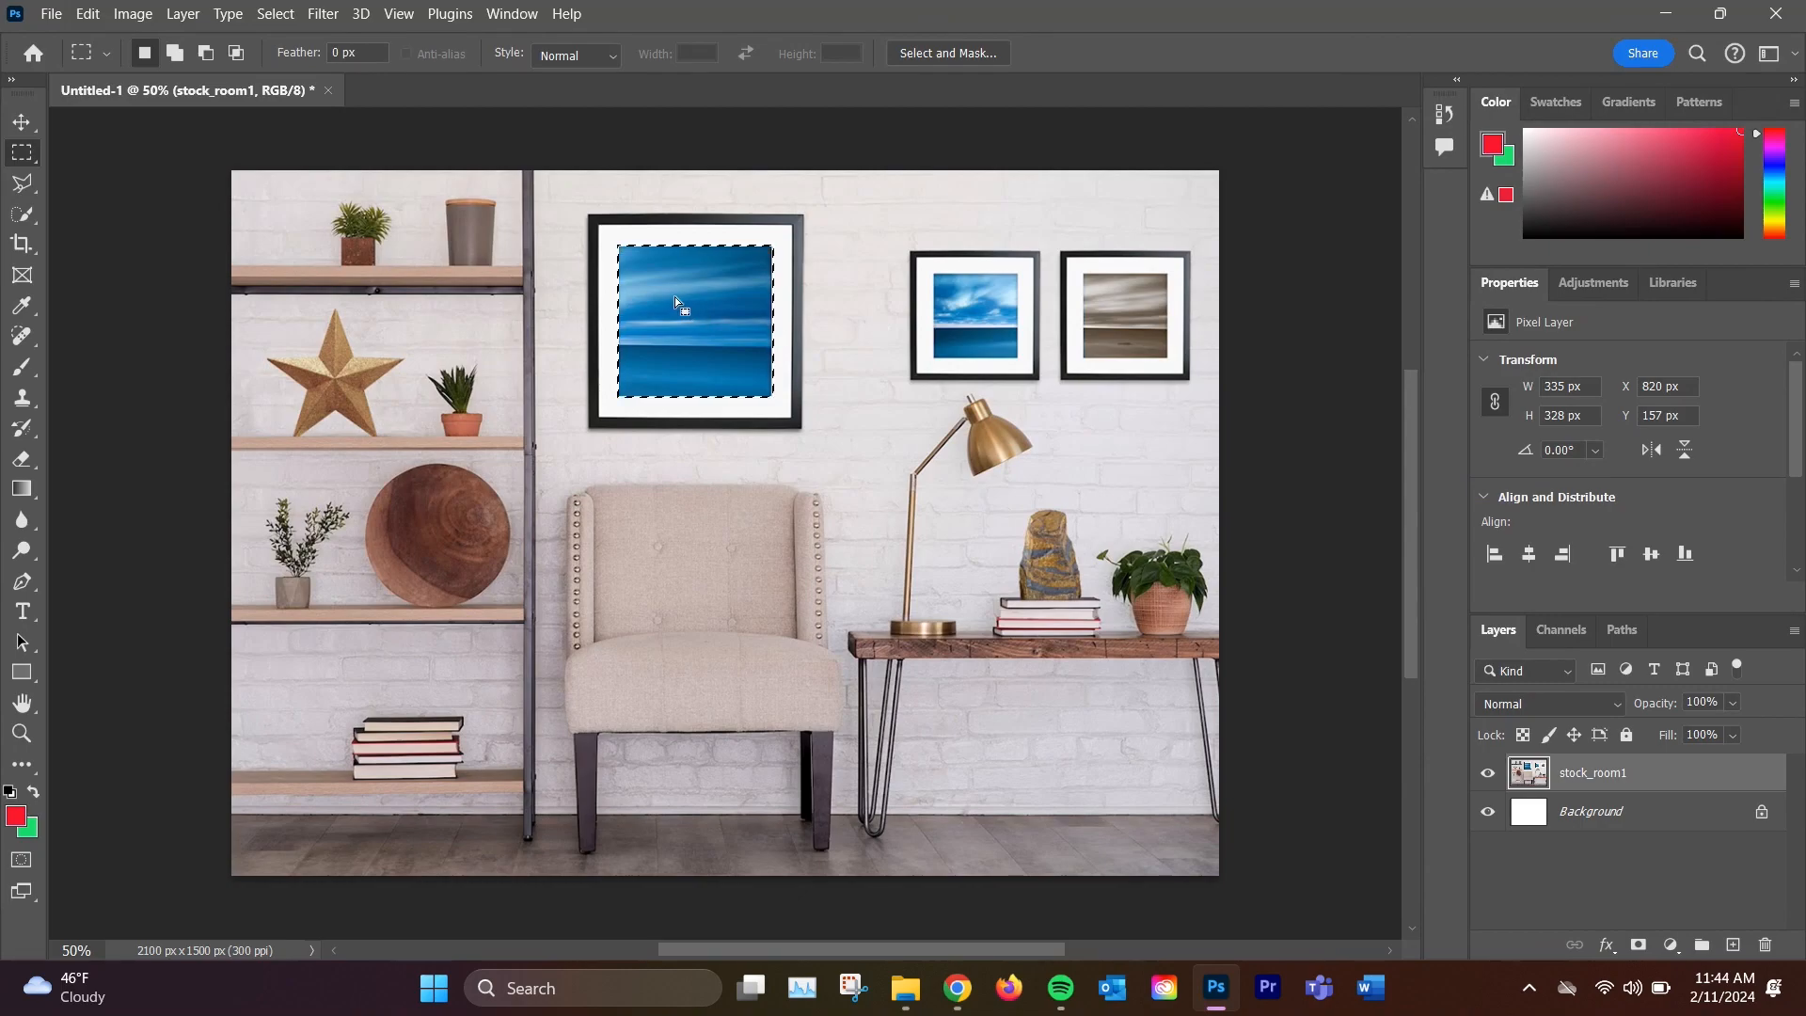
pyautogui.press('Delete')
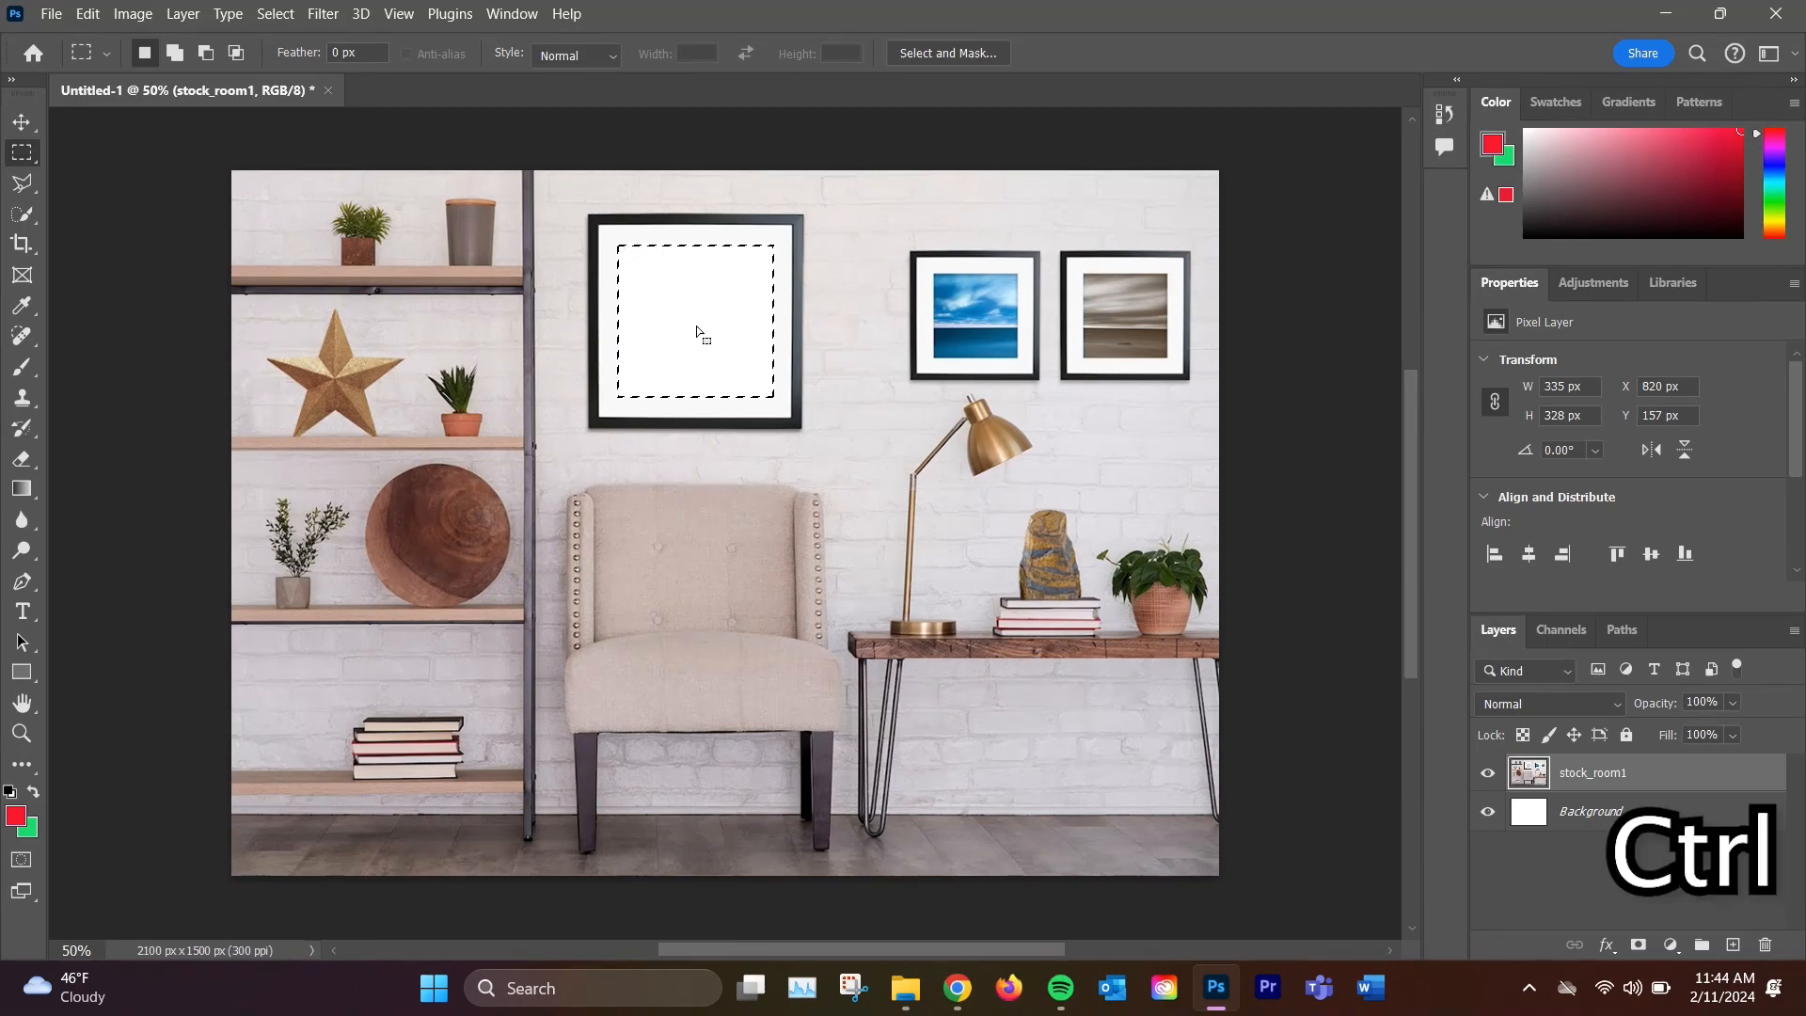
pyautogui.hotkey('ctrl', 'd')
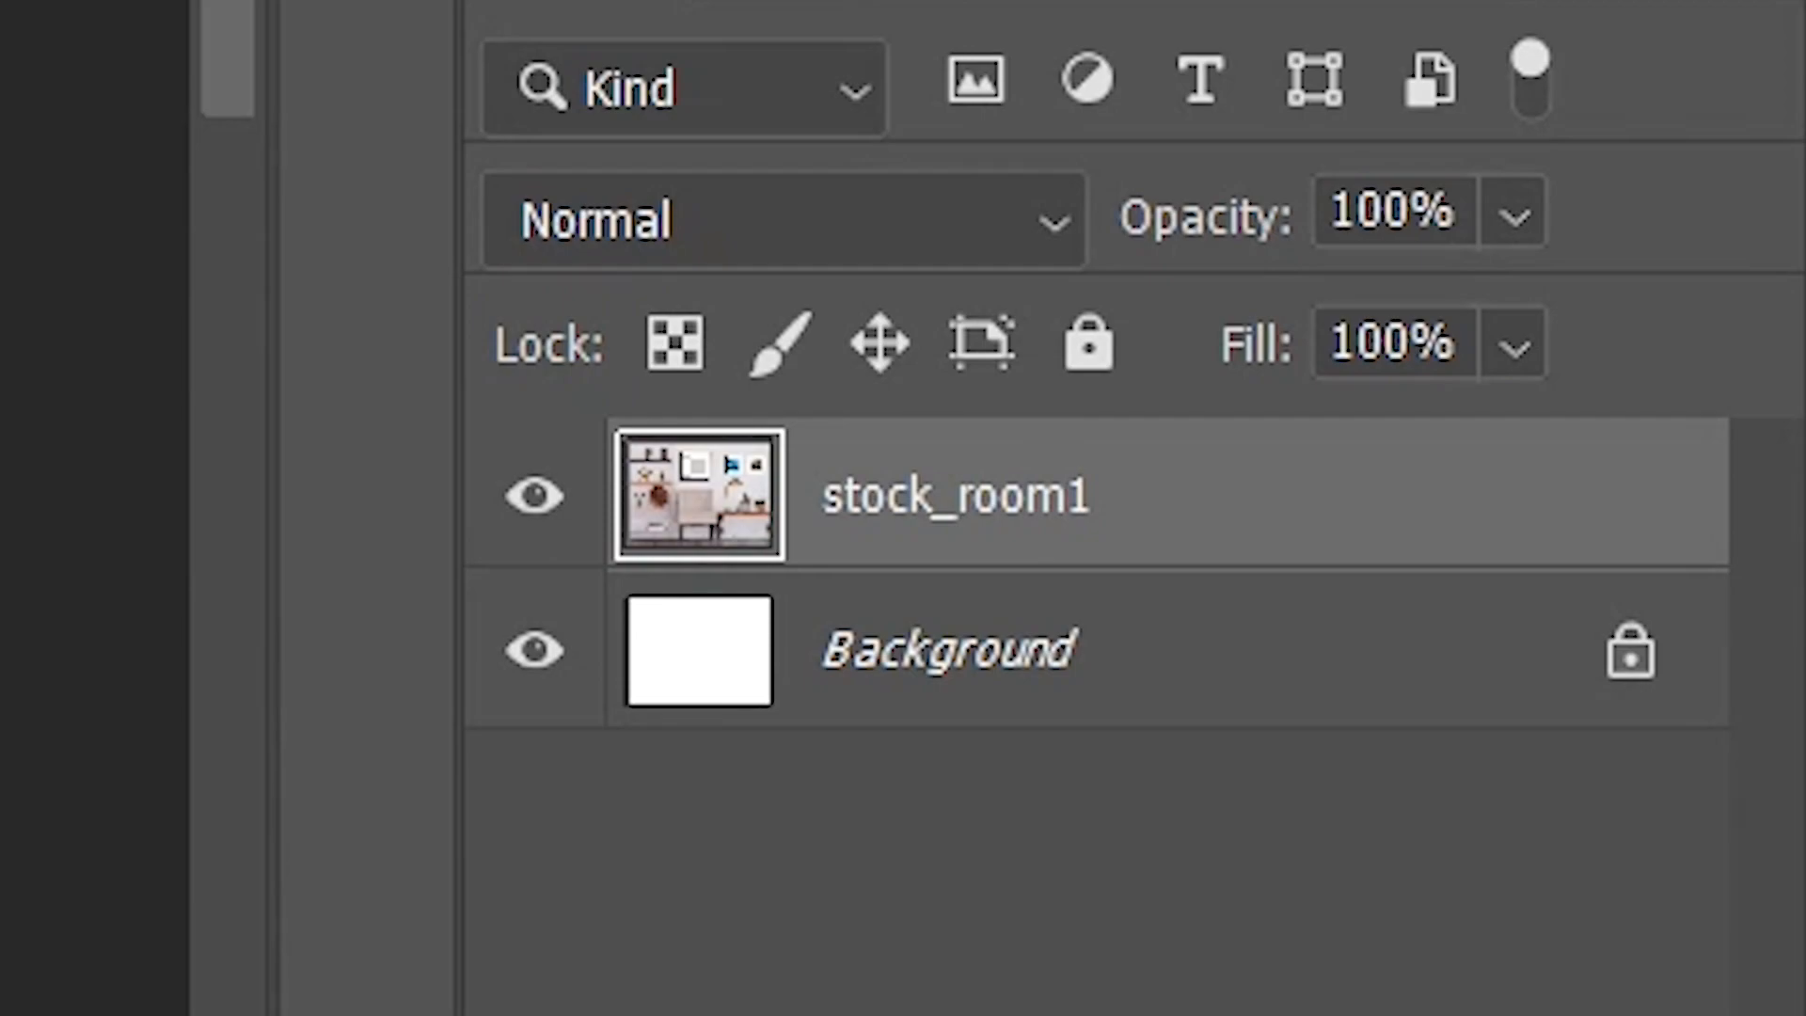
# Step: Hide the Background layer and delete the pictures inside the two small frames on the stock_room1 layer
pyautogui.click(743, 649)
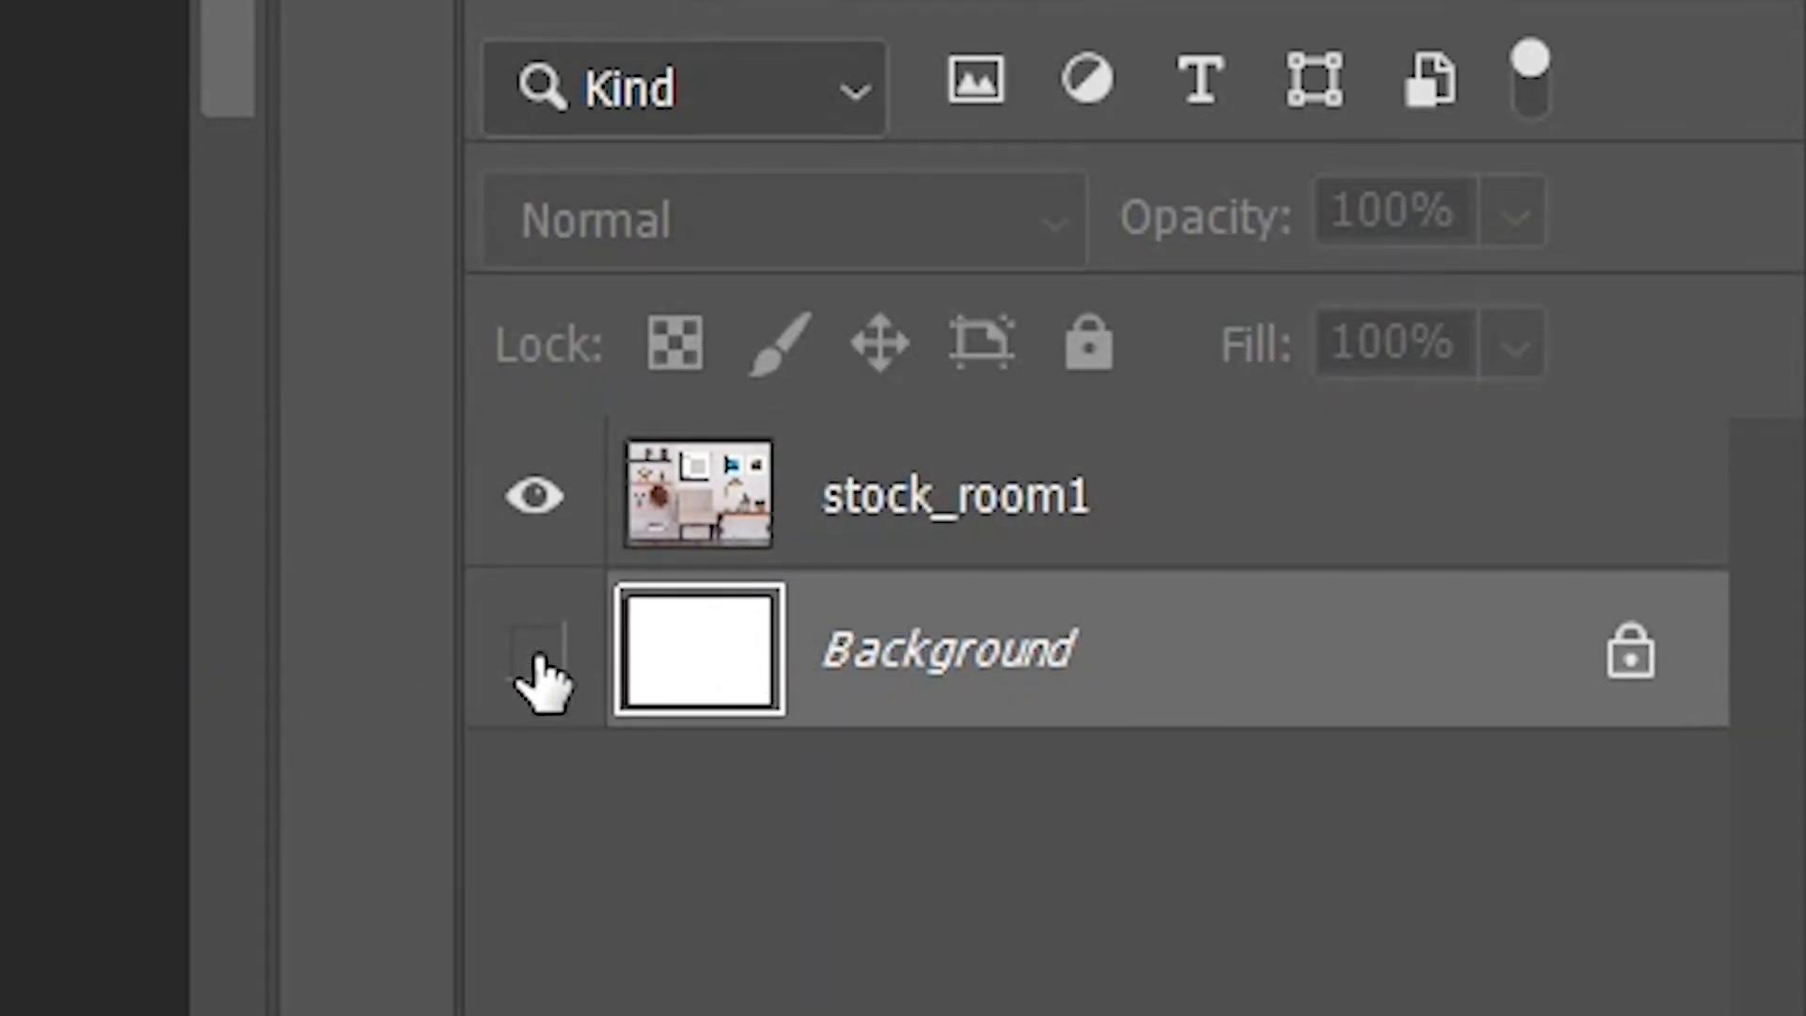
pyautogui.click(919, 495)
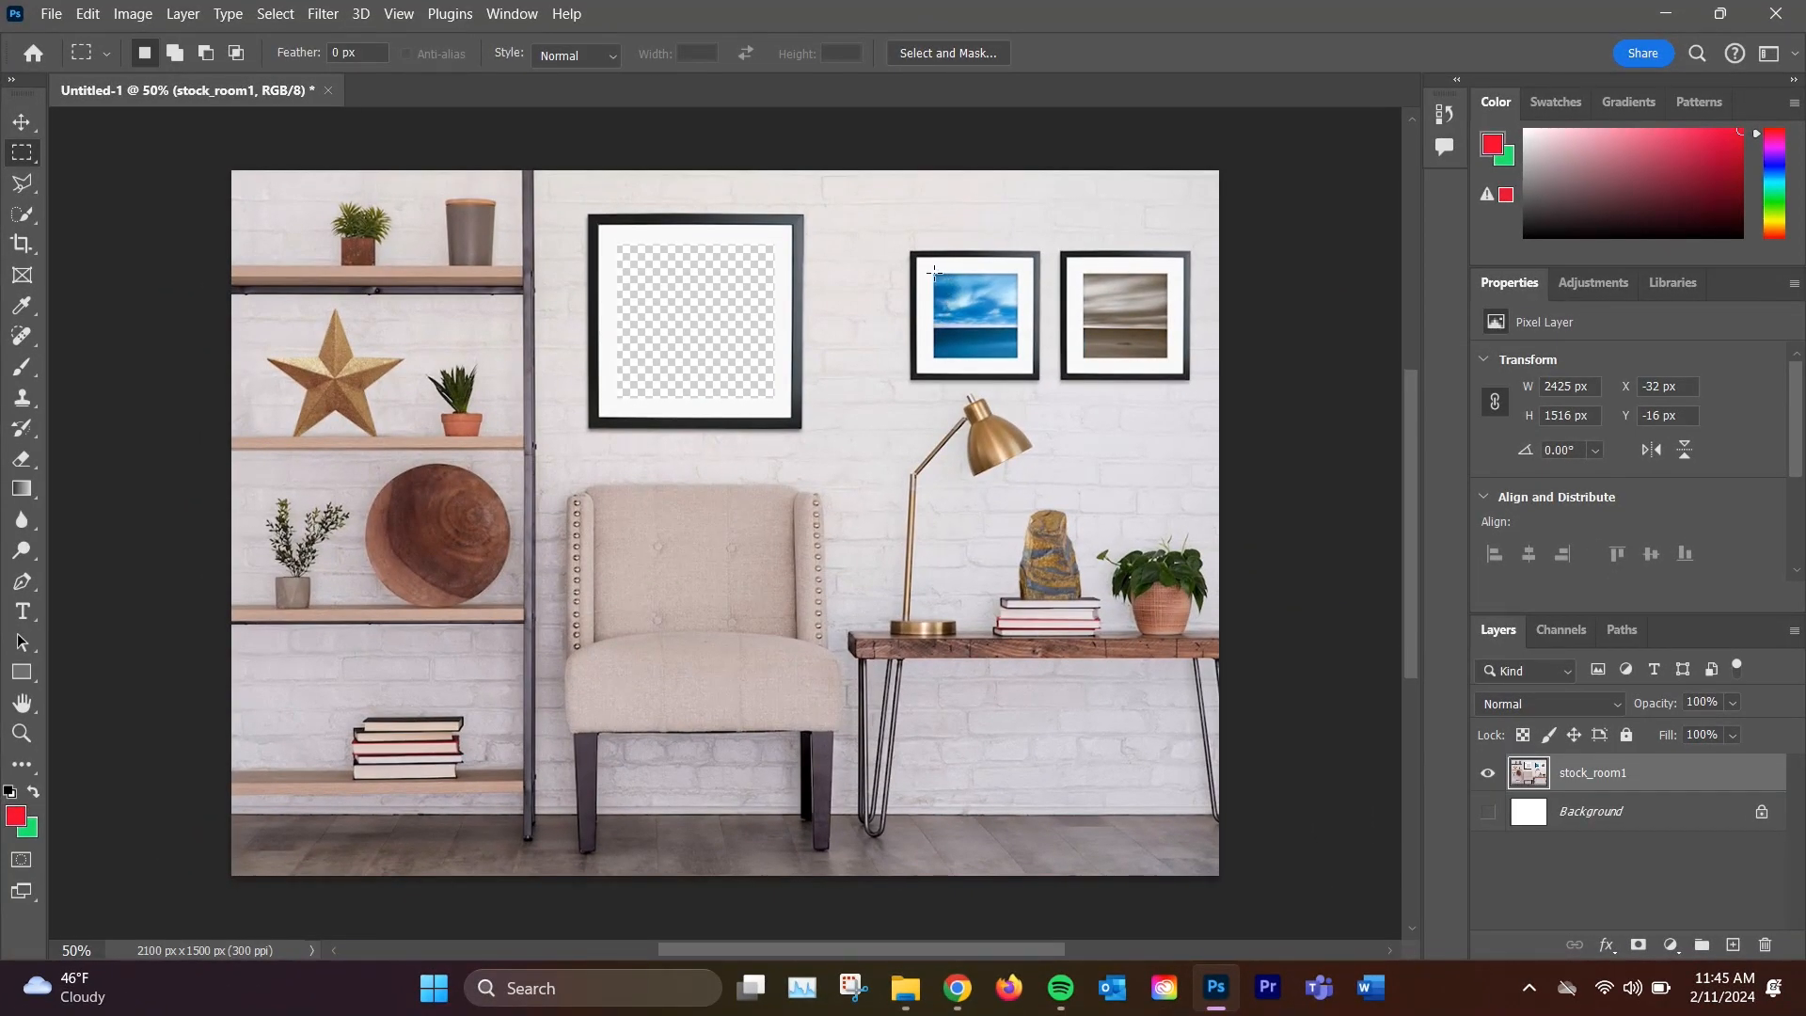
pyautogui.press('Delete')
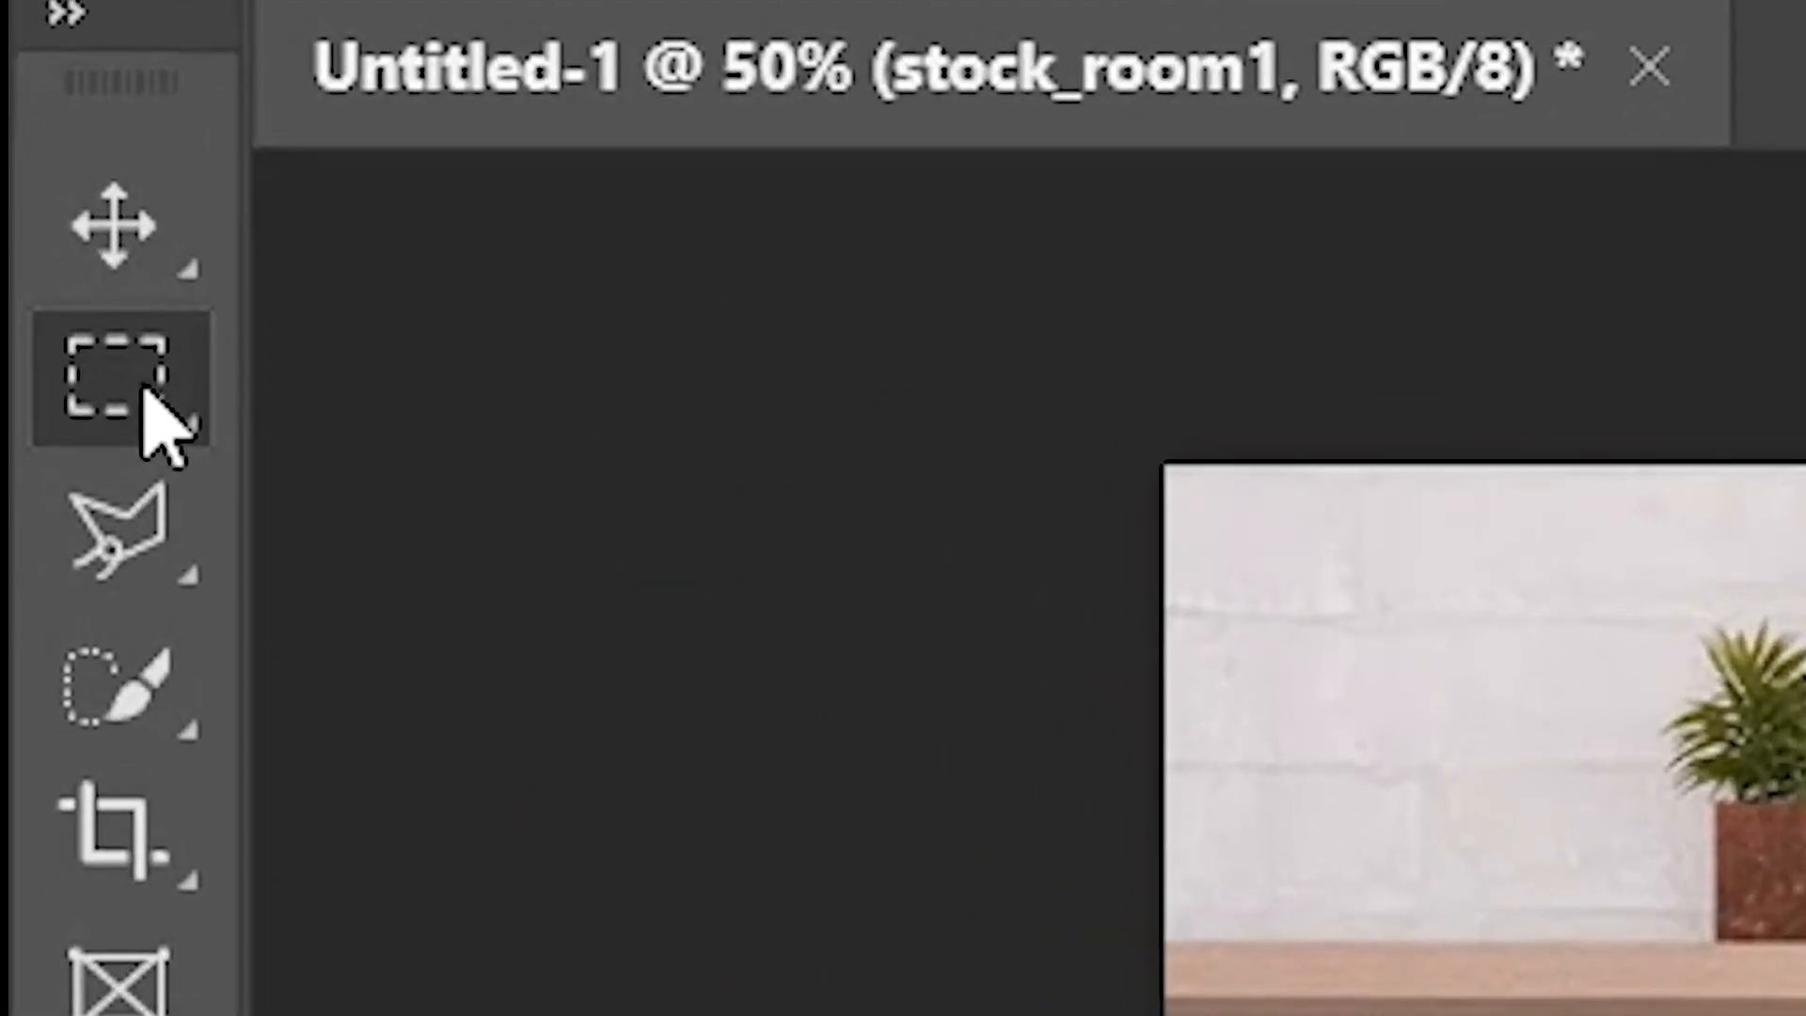
# Step: Select the round wooden plate on the shelf with the Elliptical Marquee, delete it and clear the selection
pyautogui.rightClick(24, 154)
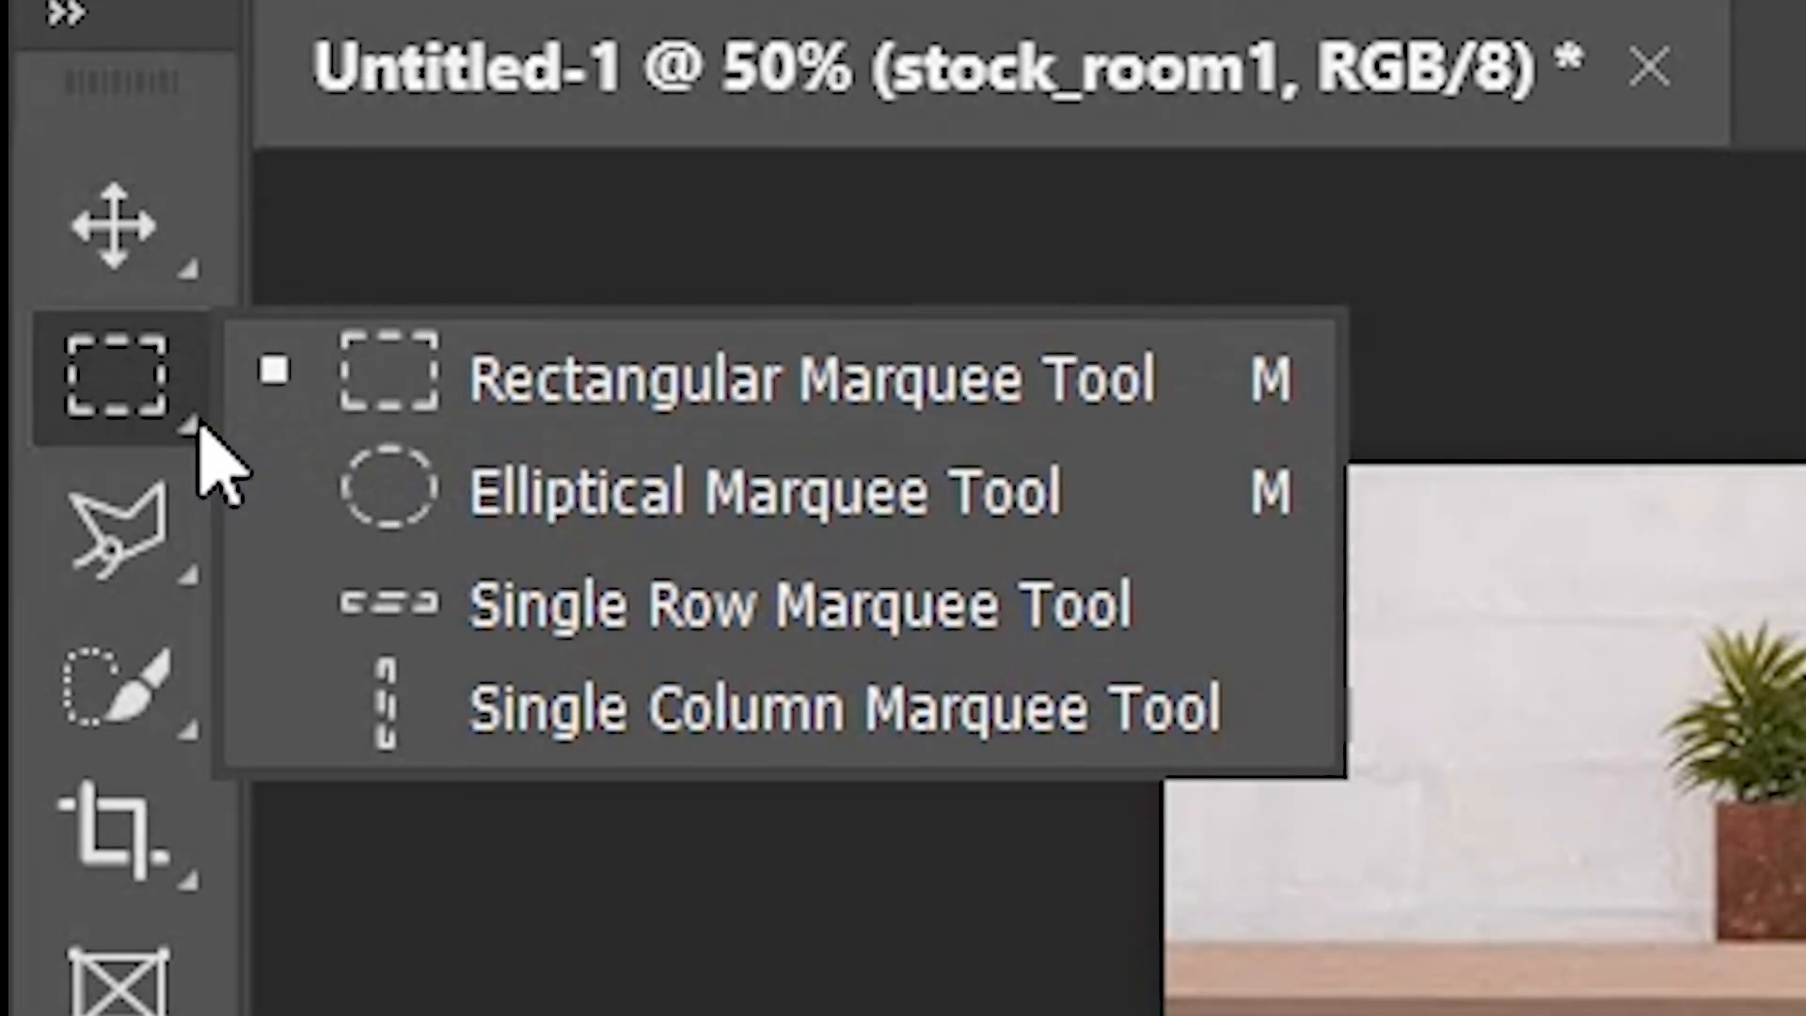
pyautogui.click(418, 494)
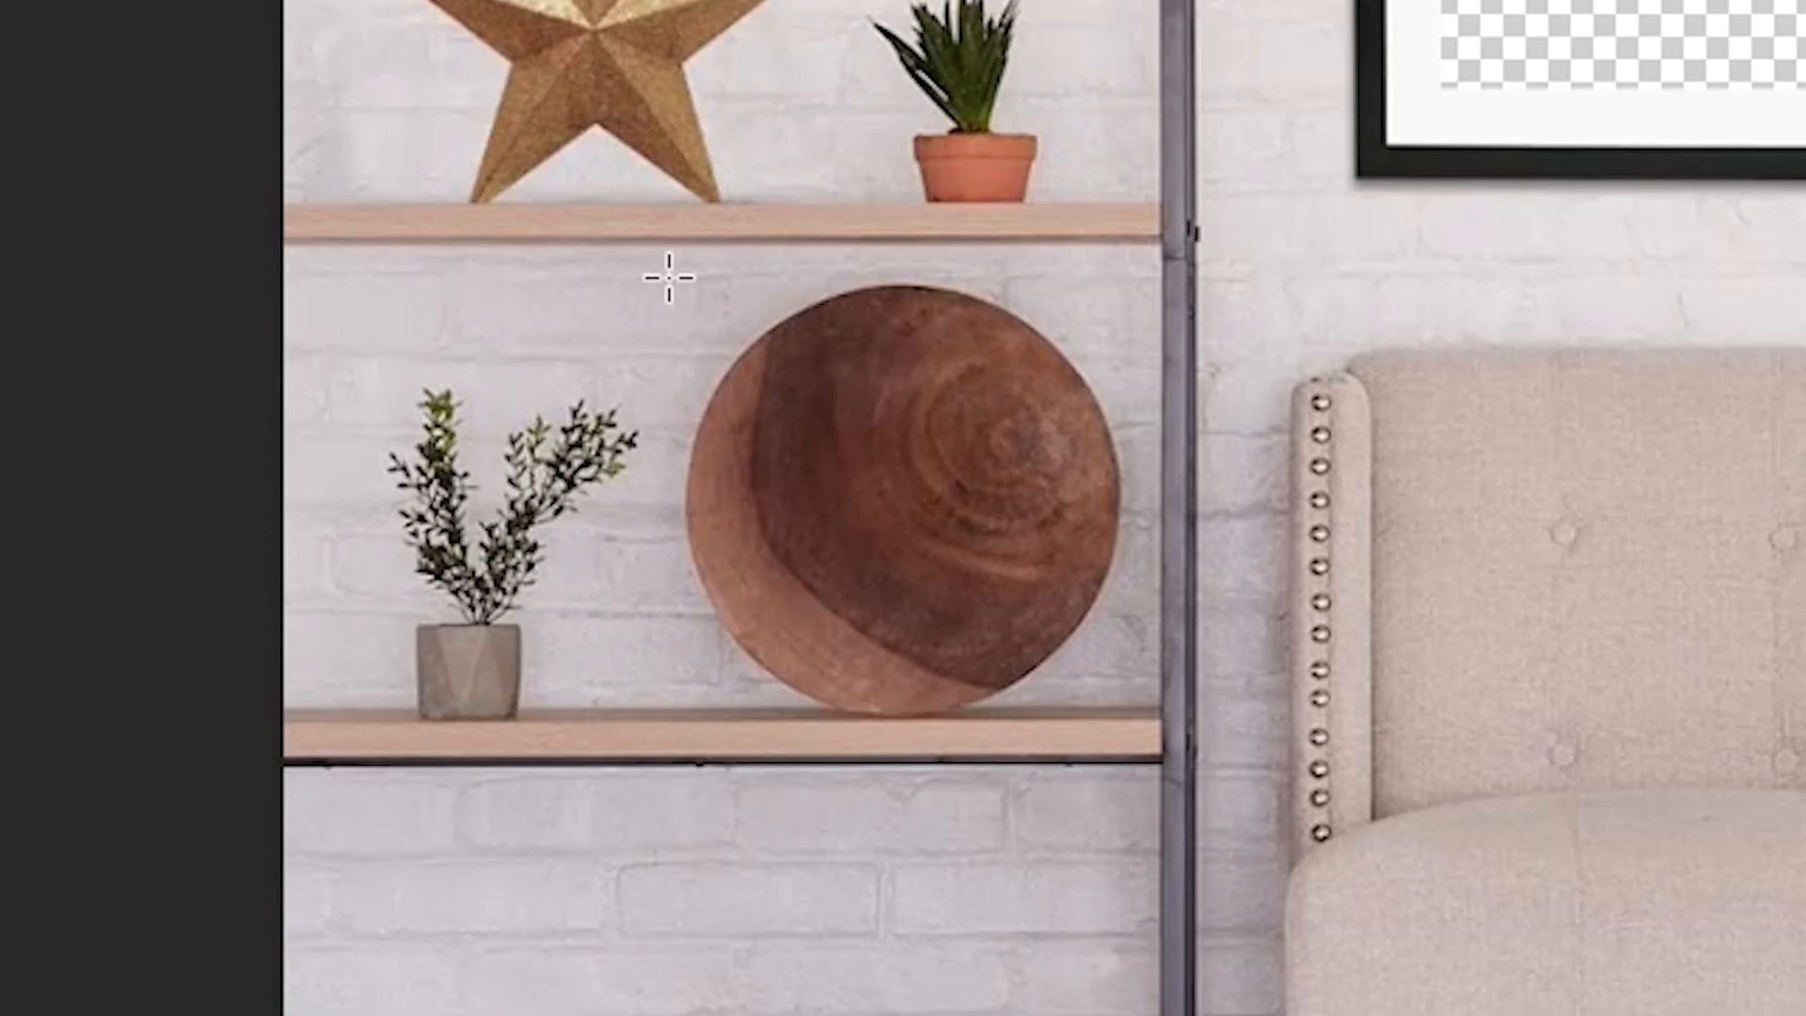
pyautogui.moveTo(635, 263); pyautogui.dragTo(1041, 674)
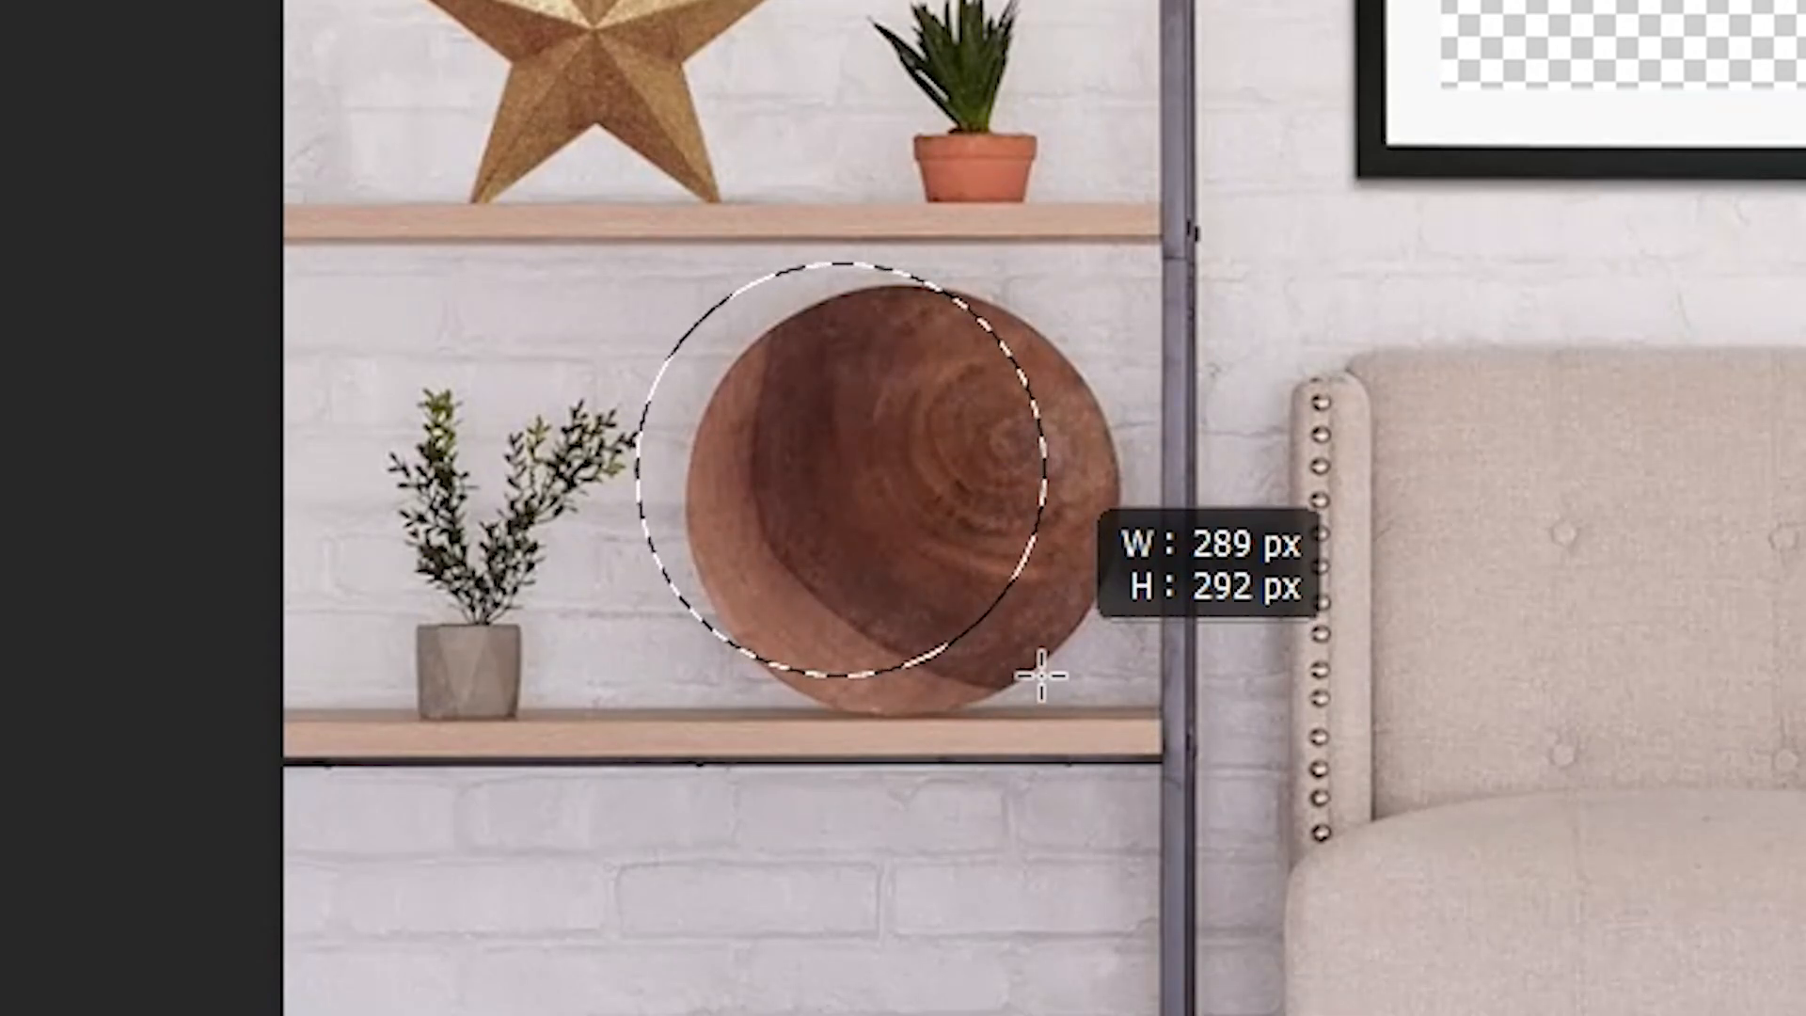
pyautogui.moveTo(1041, 675); pyautogui.dragTo(1060, 773)
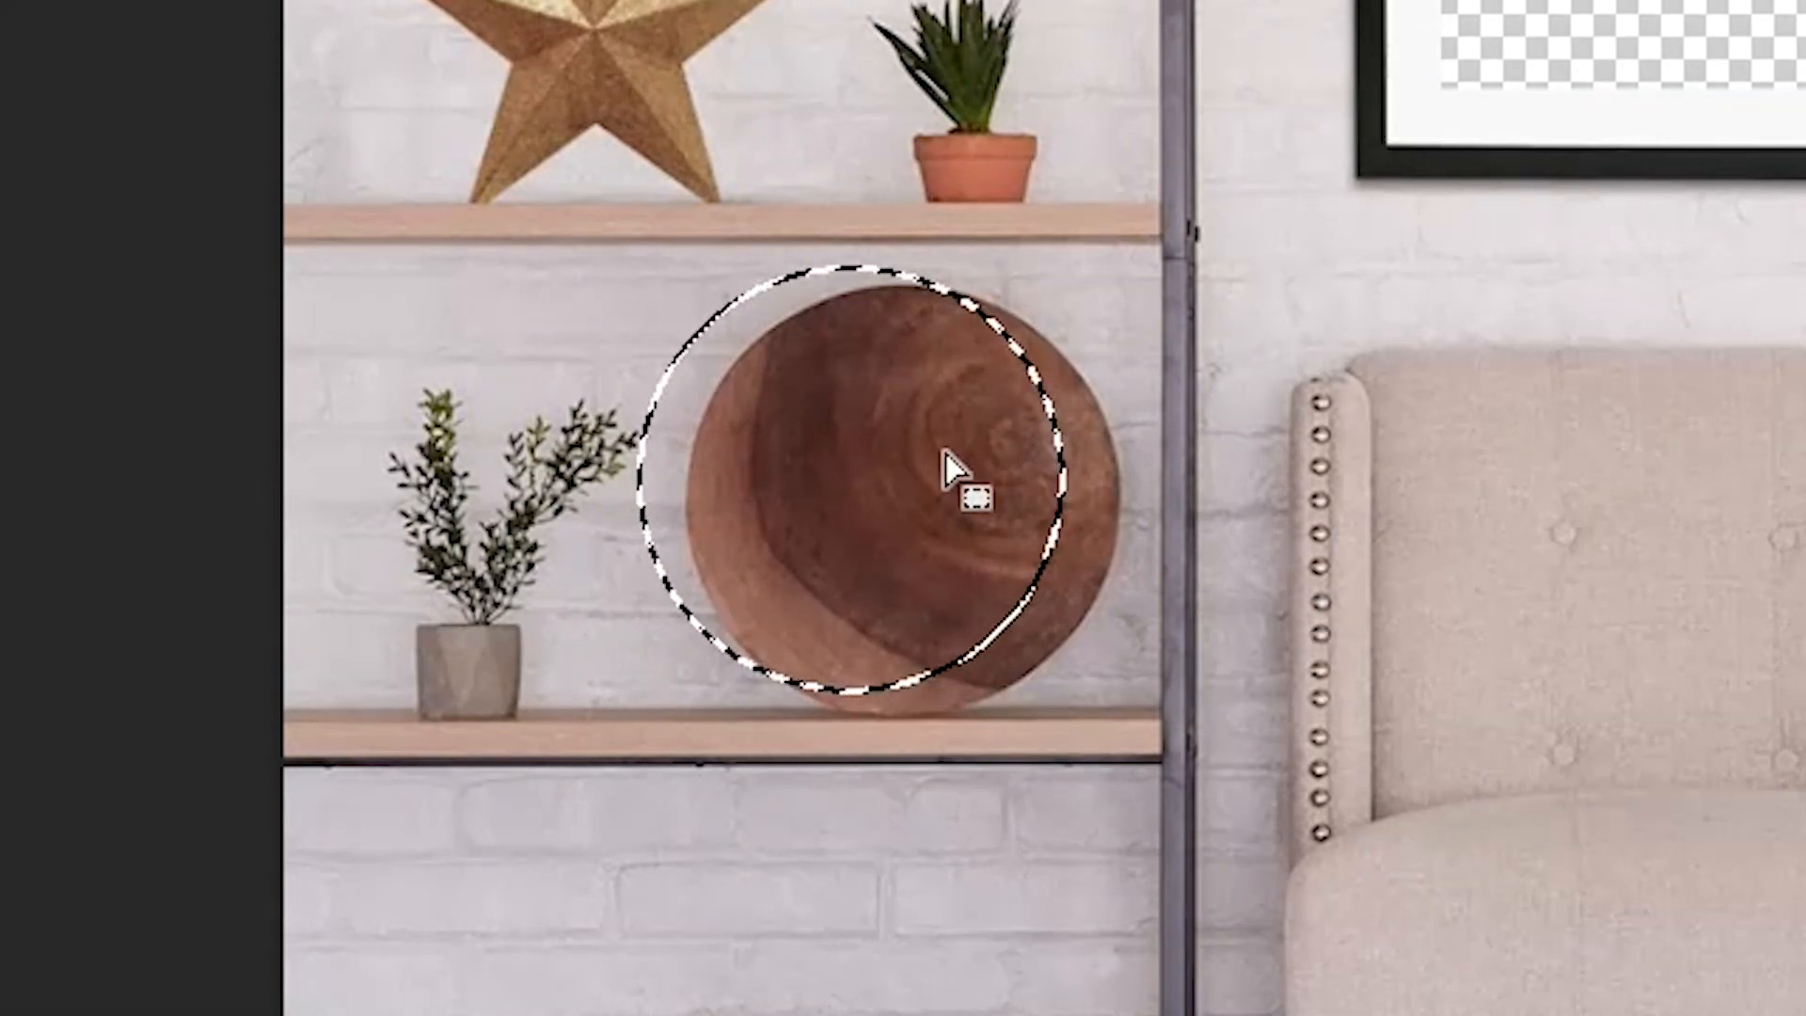
pyautogui.moveTo(958, 455); pyautogui.dragTo(1000, 468)
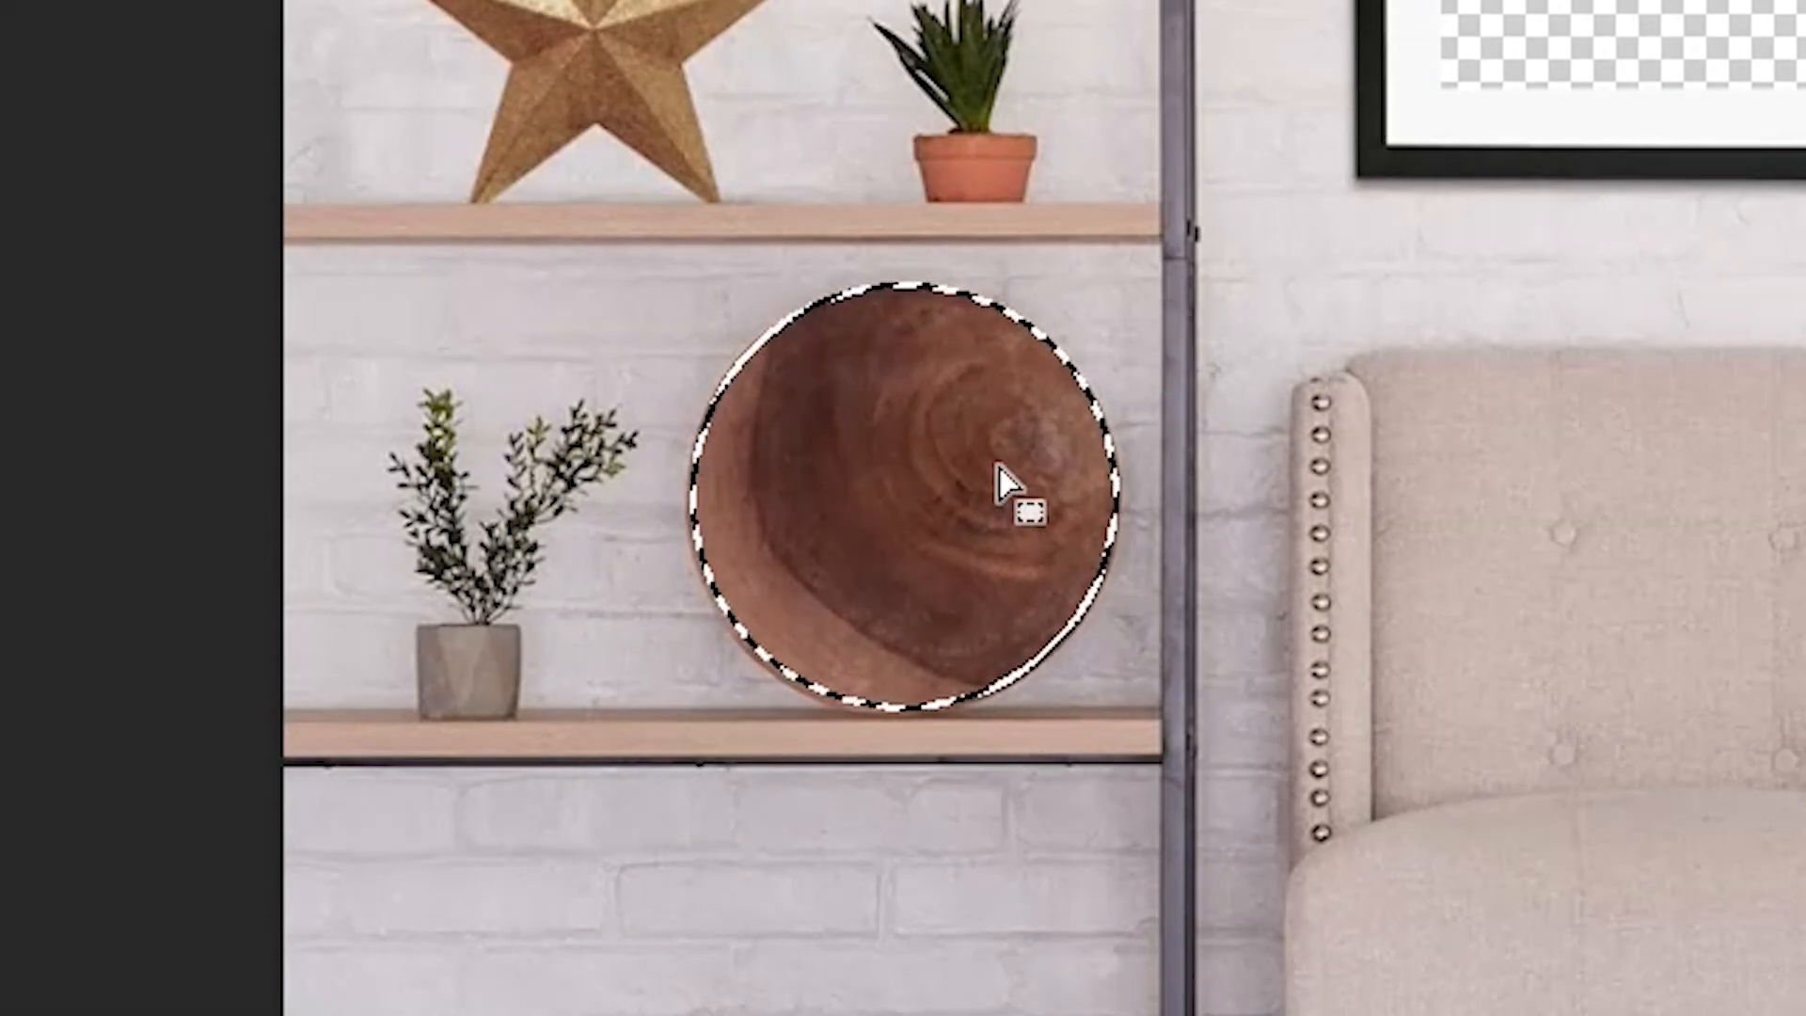
pyautogui.press('Delete')
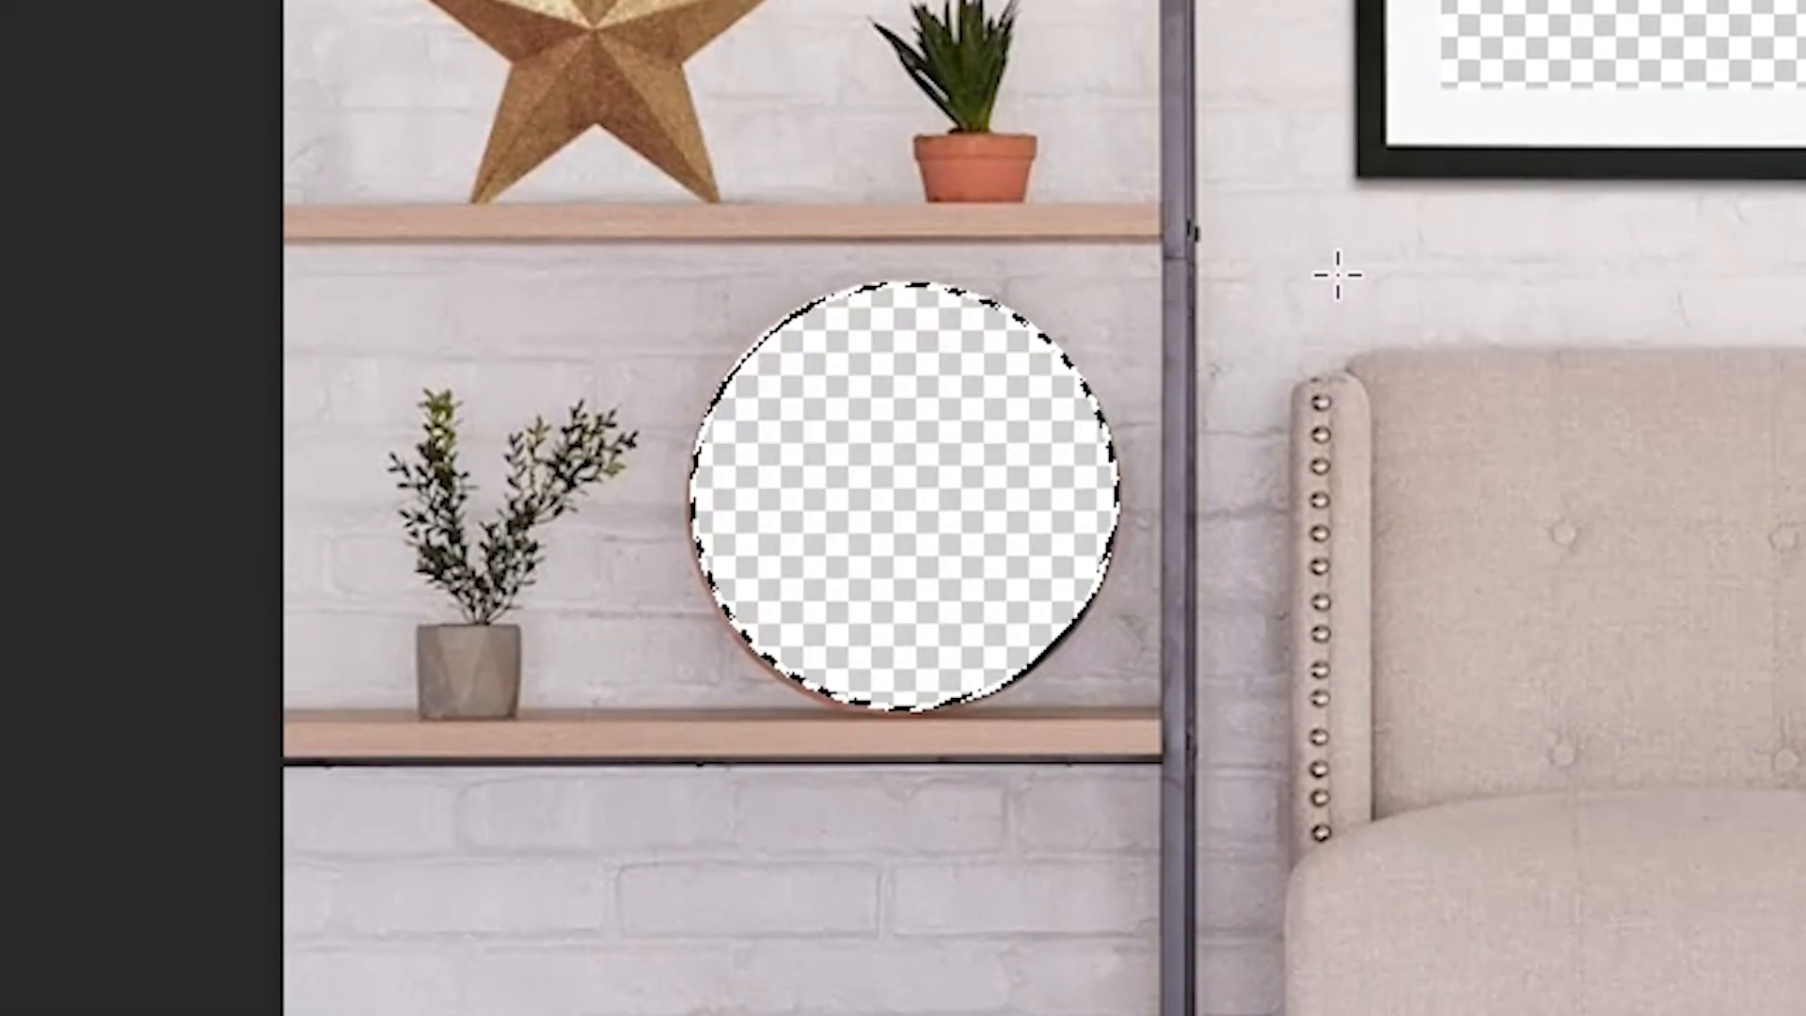
pyautogui.hotkey('ctrl', 'd')
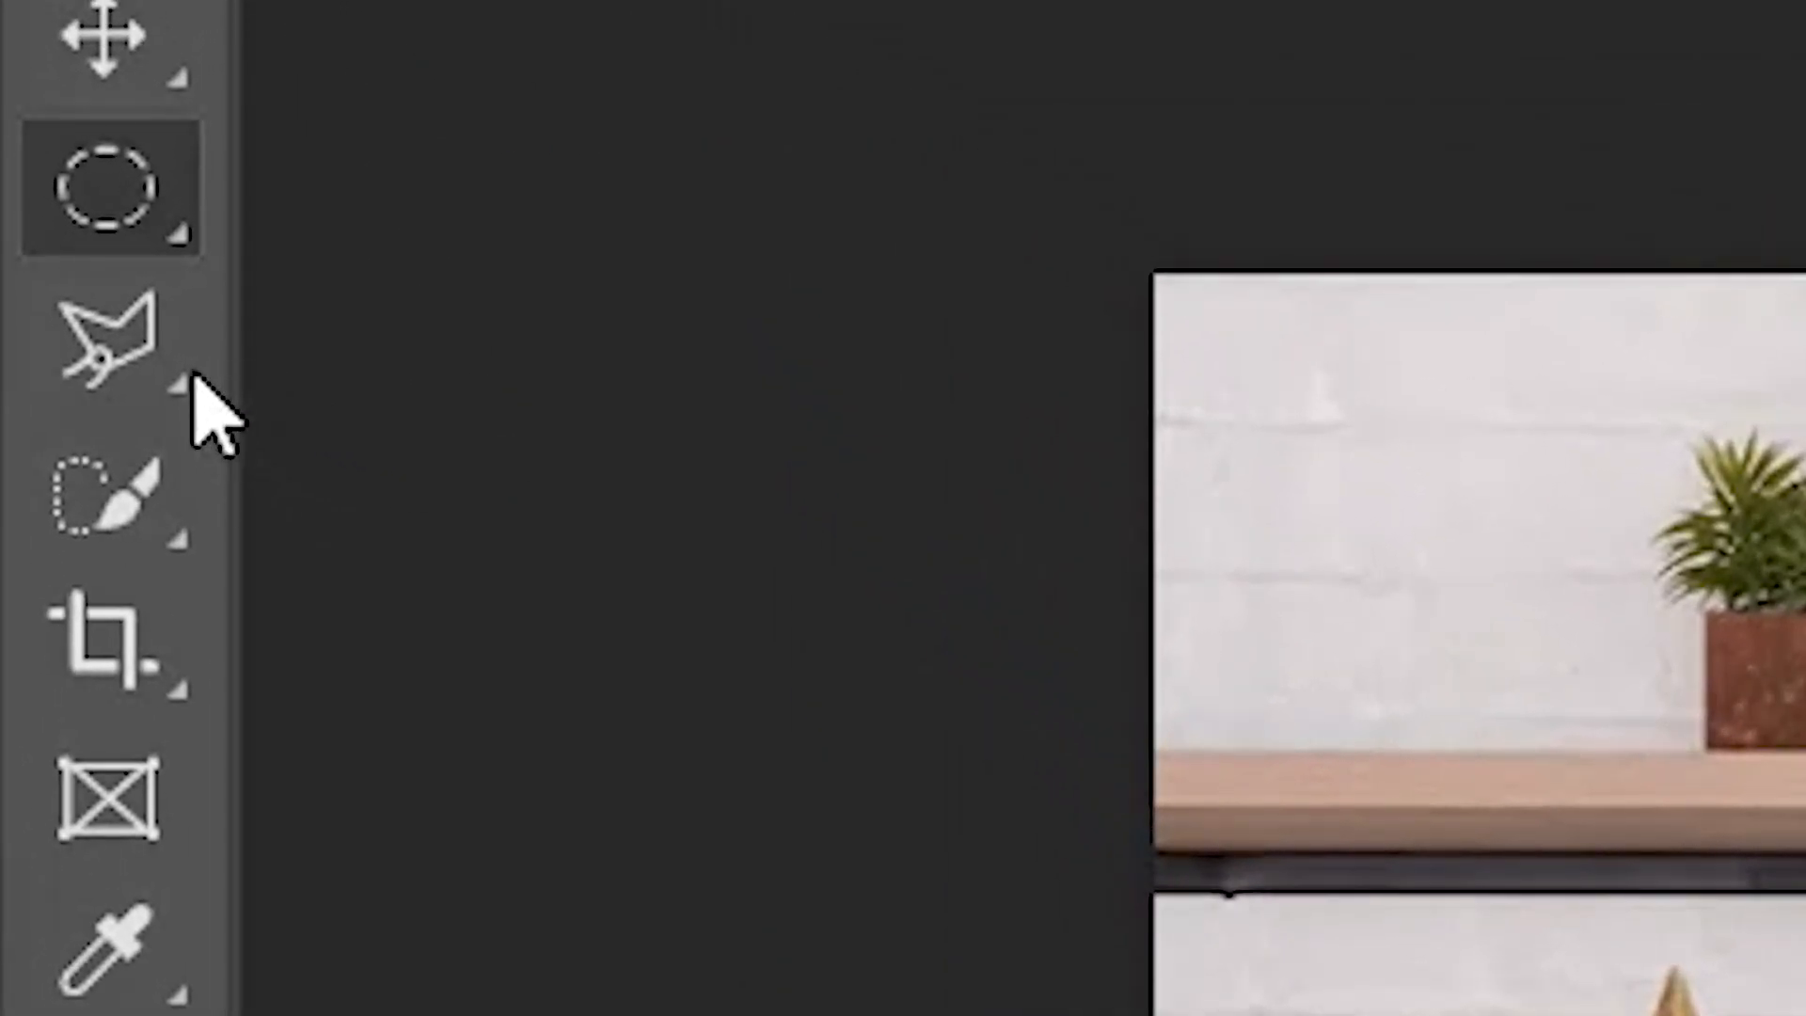
# Step: Try cutting out the gold star with a loose freehand Lasso selection, undo the deletion and deselect
pyautogui.click(133, 354)
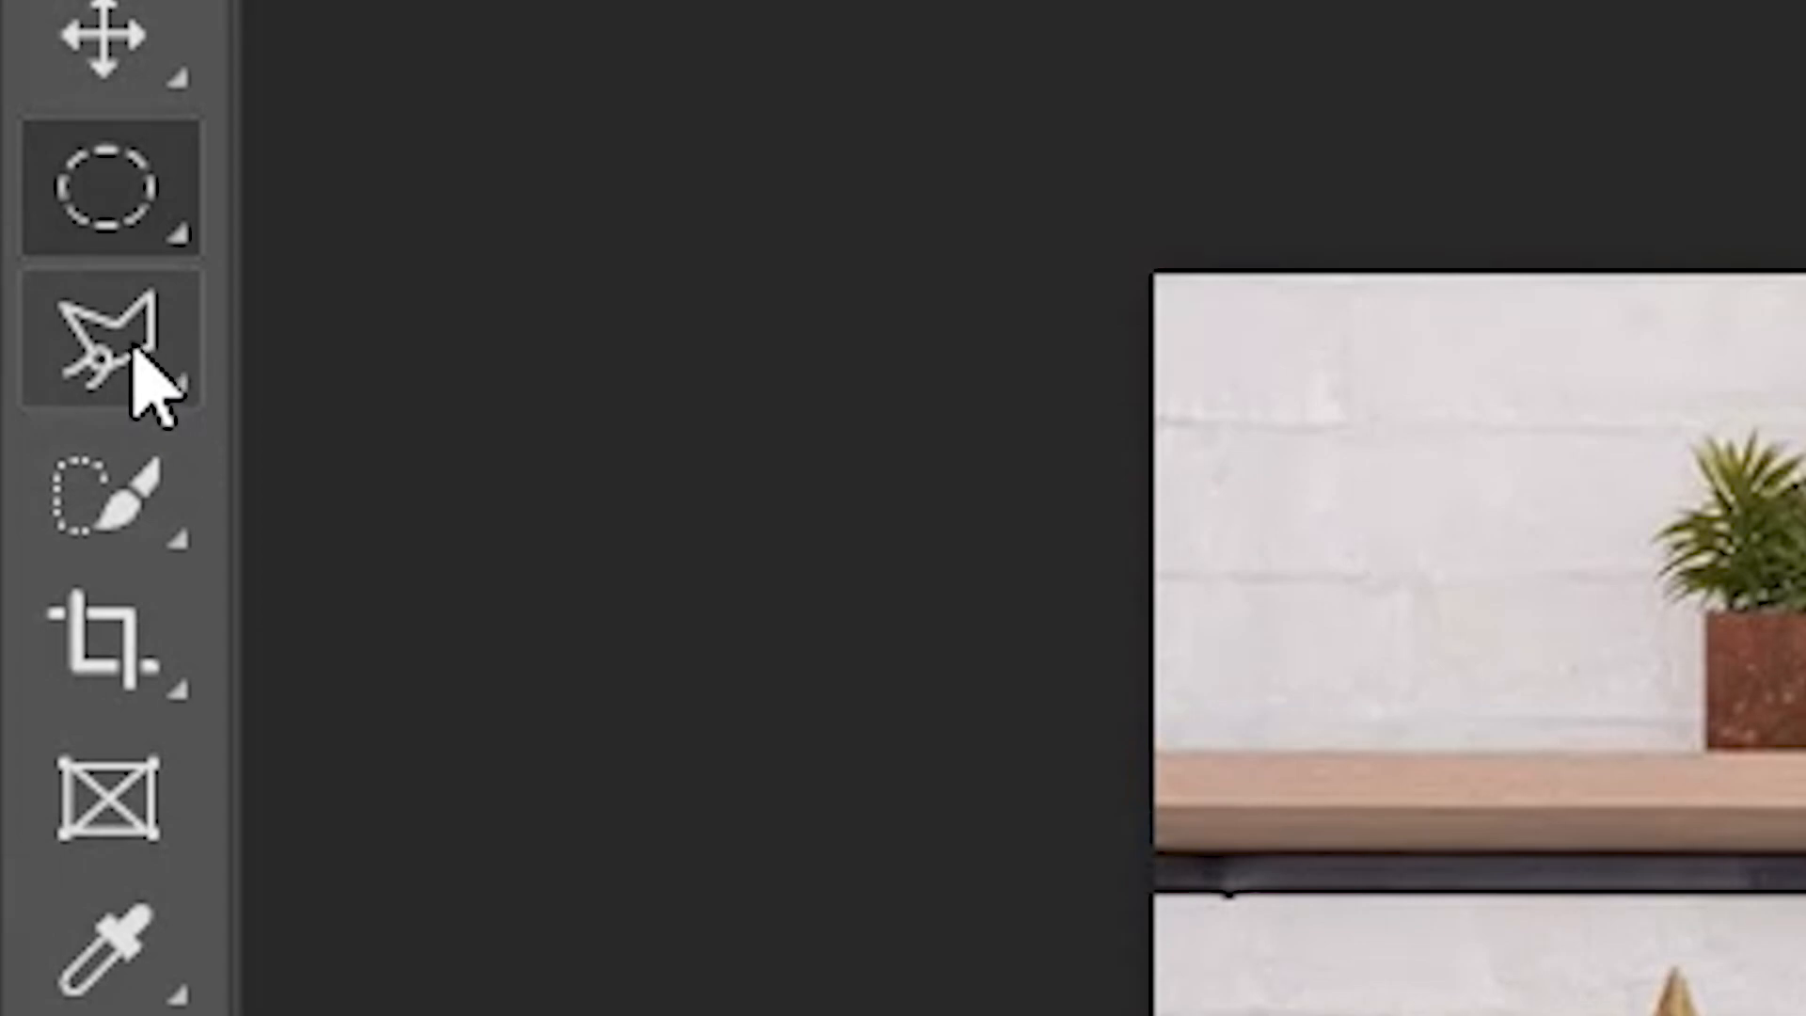
pyautogui.rightClick(133, 352)
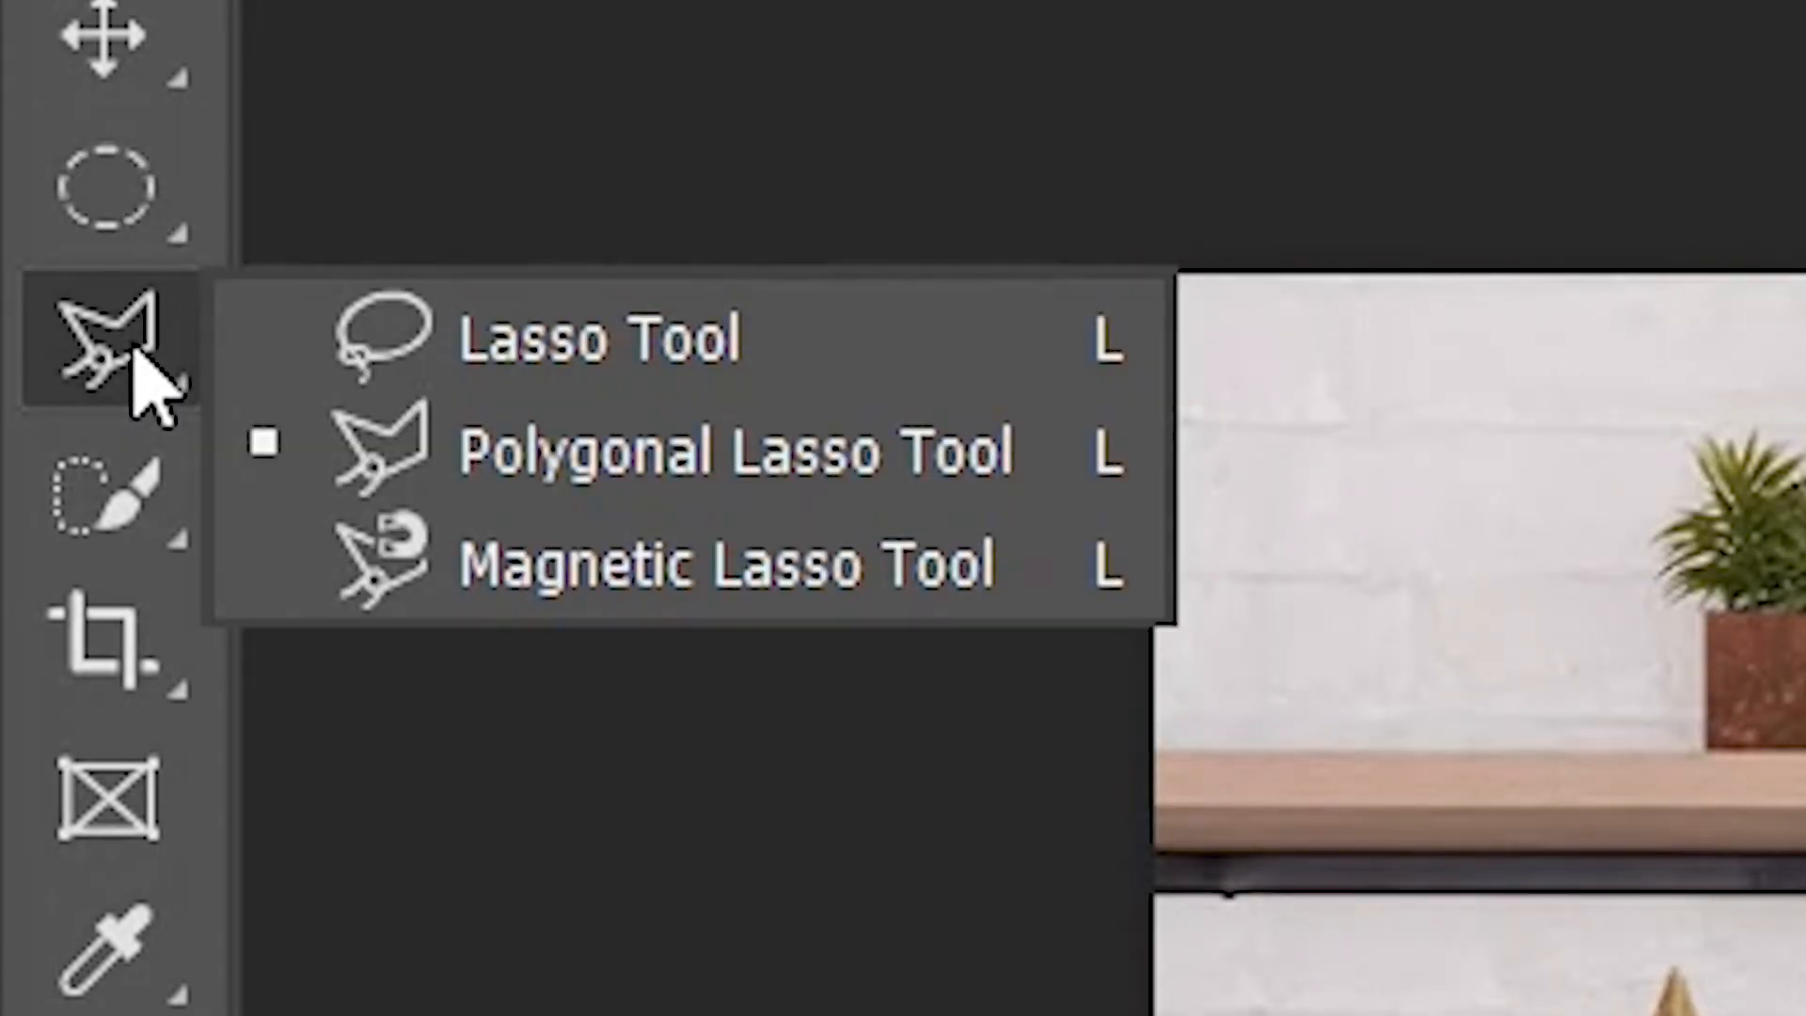
pyautogui.click(494, 343)
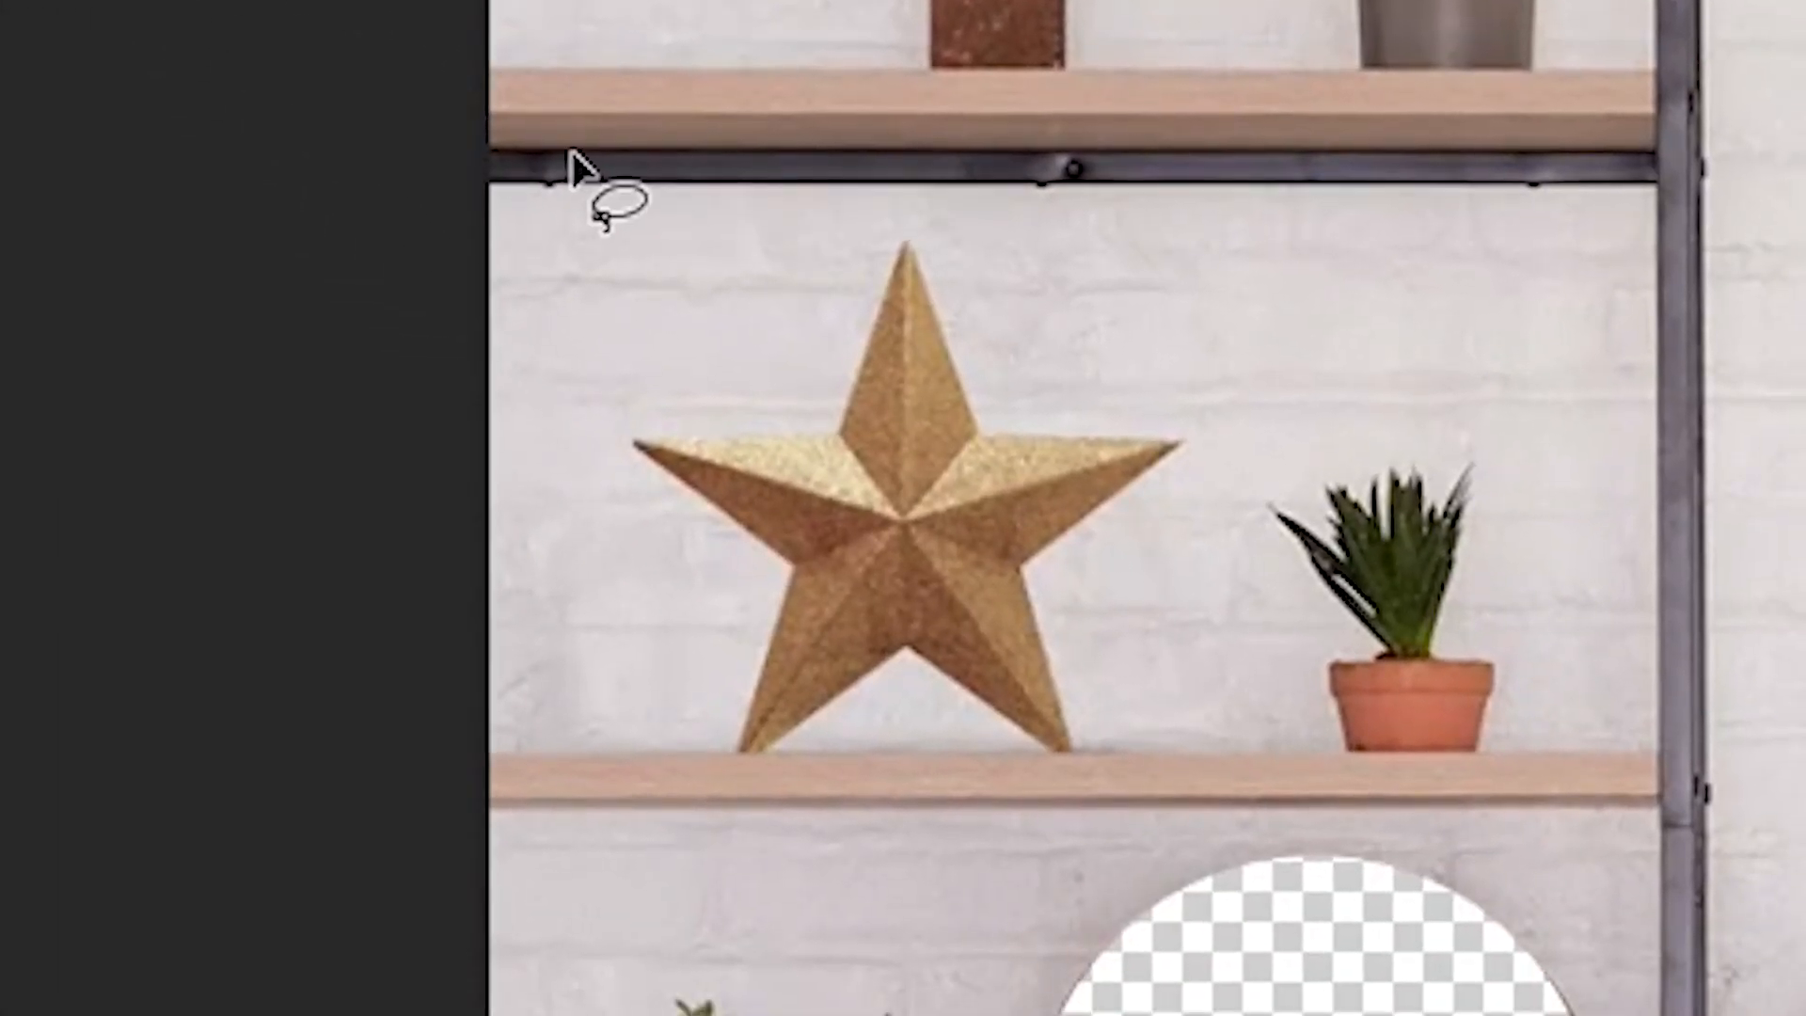
pyautogui.moveTo(875, 220)
pyautogui.mouseDown()
pyautogui.moveTo(829, 398)
pyautogui.moveTo(649, 391)
pyautogui.moveTo(607, 470)
pyautogui.moveTo(705, 519)
pyautogui.moveTo(749, 592)
pyautogui.moveTo(721, 753)
pyautogui.moveTo(808, 784)
pyautogui.moveTo(867, 702)
pyautogui.moveTo(991, 711)
pyautogui.moveTo(1073, 767)
pyautogui.moveTo(1123, 711)
pyautogui.moveTo(1090, 598)
pyautogui.moveTo(1183, 508)
pyautogui.moveTo(1240, 406)
pyautogui.moveTo(1127, 399)
pyautogui.moveTo(1058, 340)
pyautogui.moveTo(1014, 241)
pyautogui.moveTo(865, 230)
pyautogui.mouseUp()
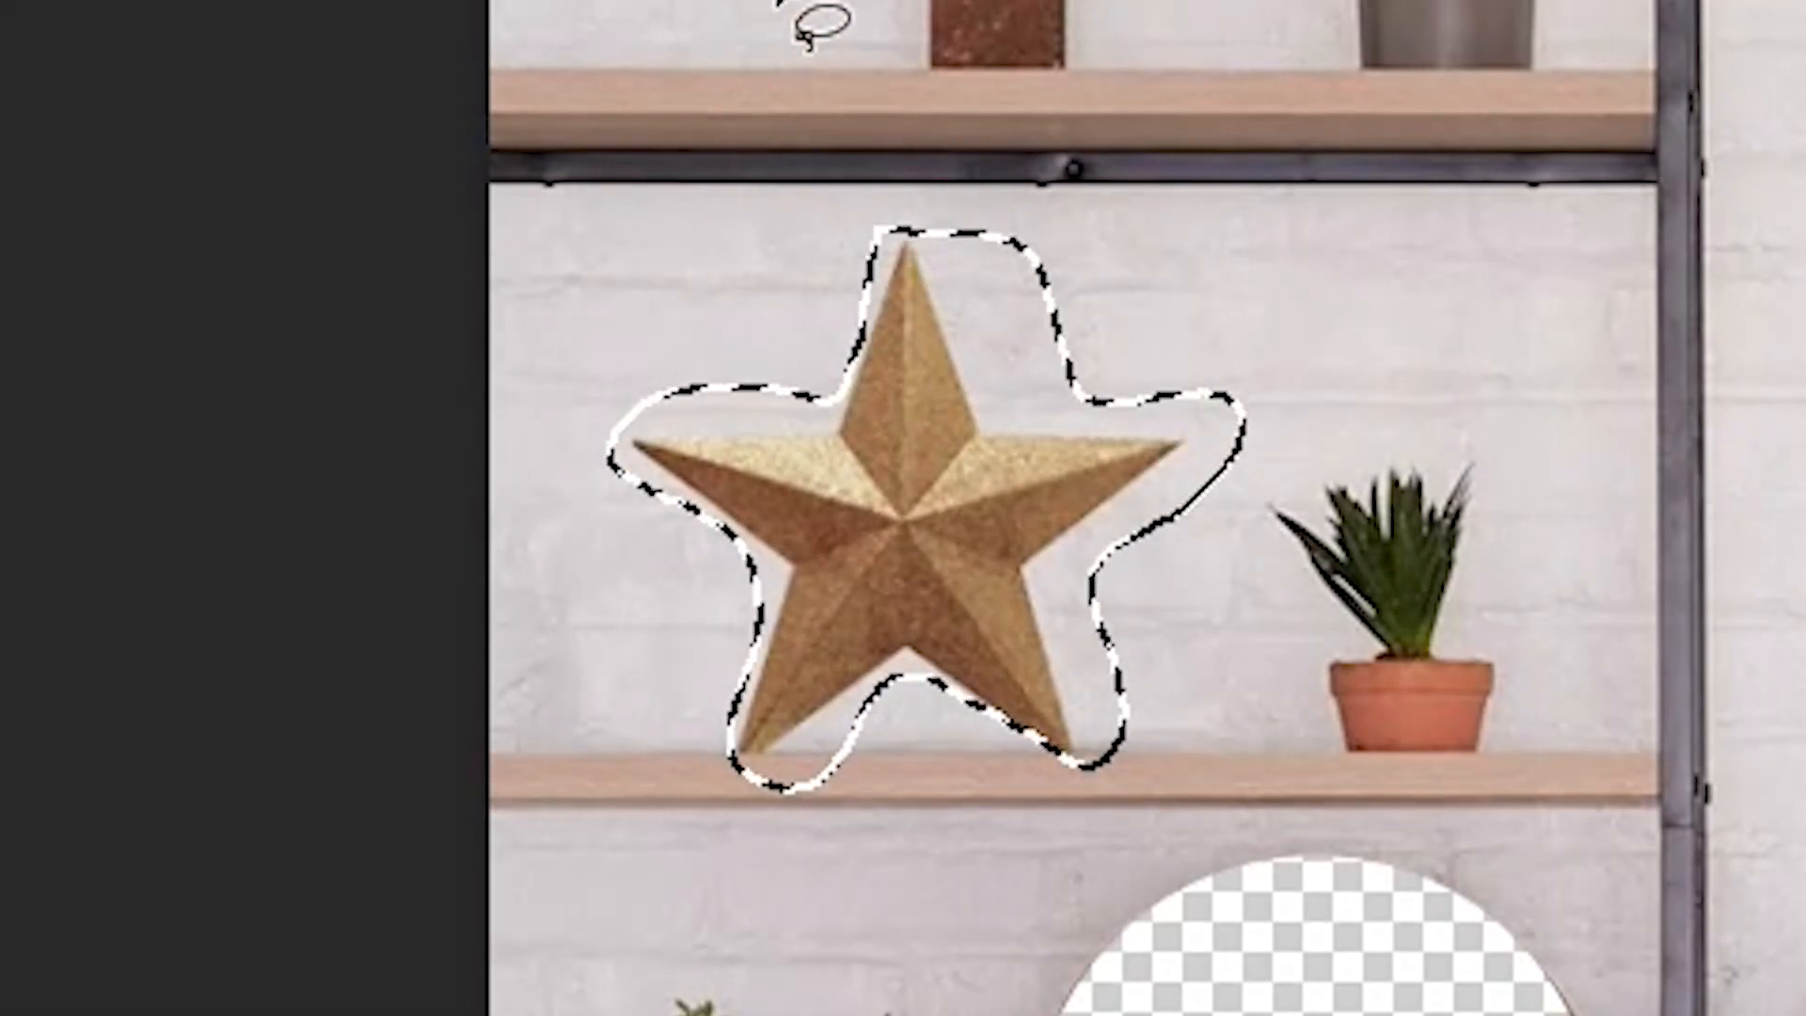
pyautogui.press('Delete')
pyautogui.hotkey('ctrl', 'z')
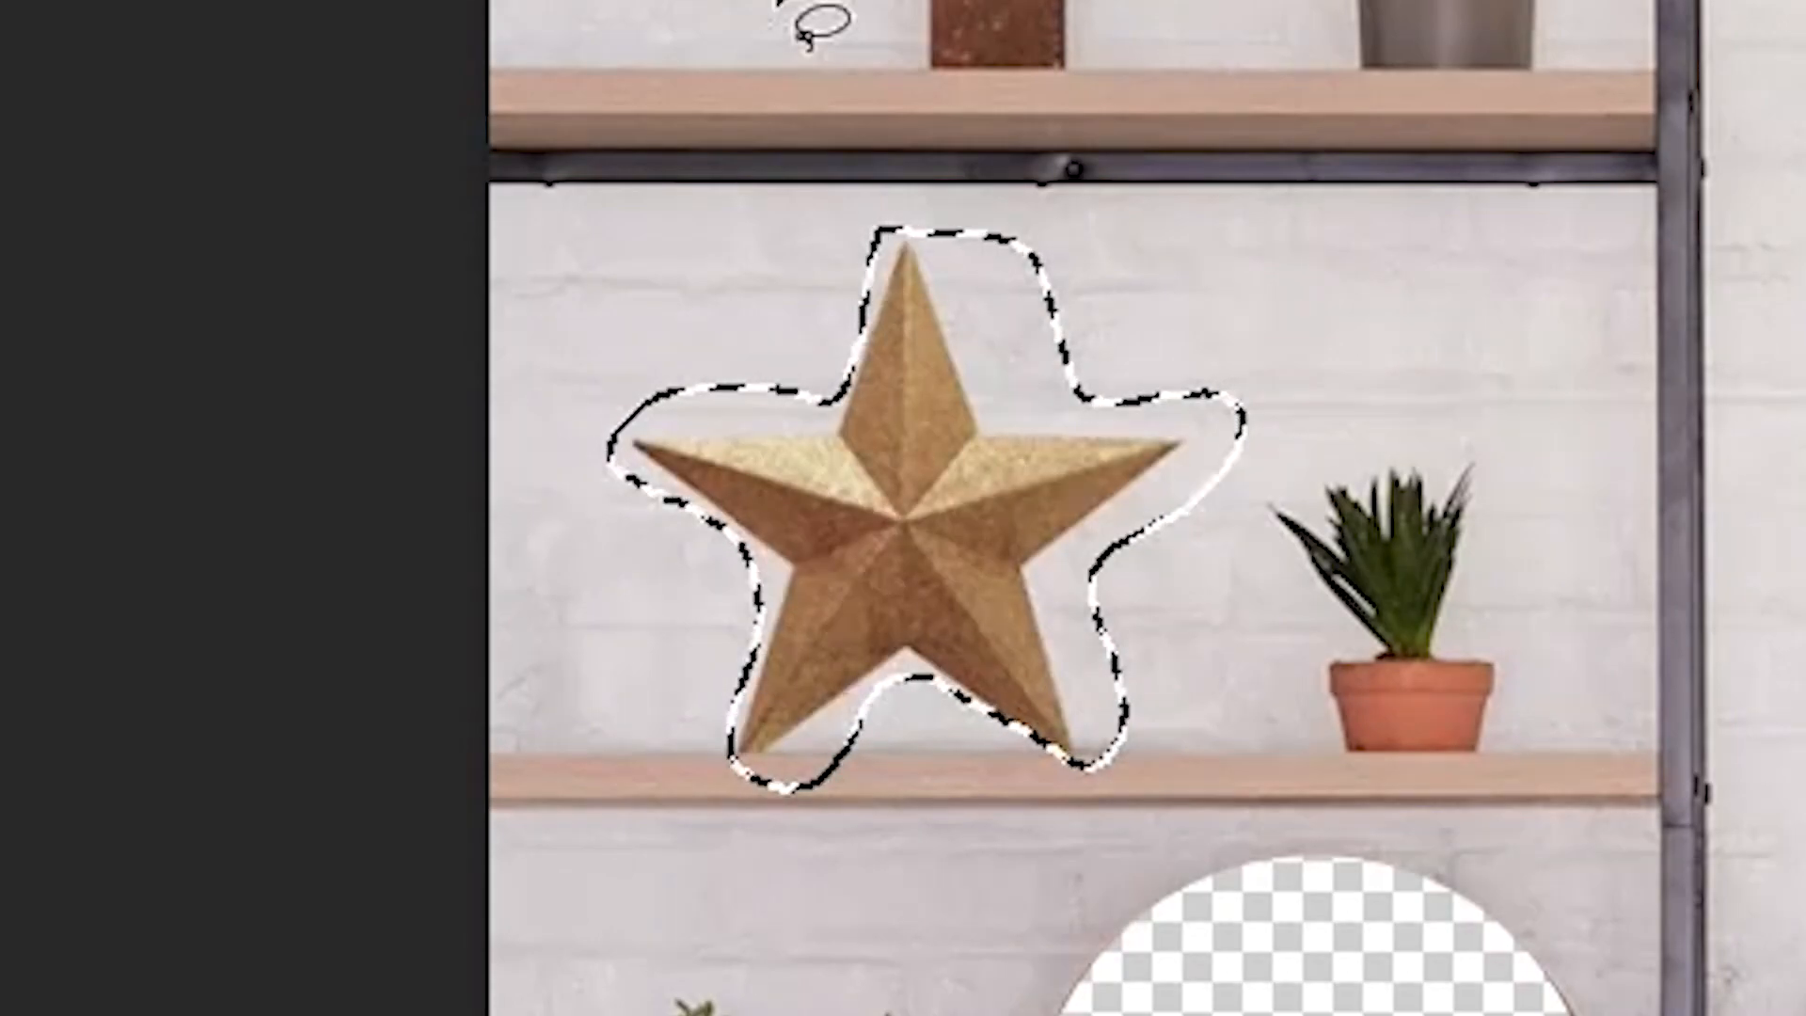
pyautogui.hotkey('ctrl', 'd')
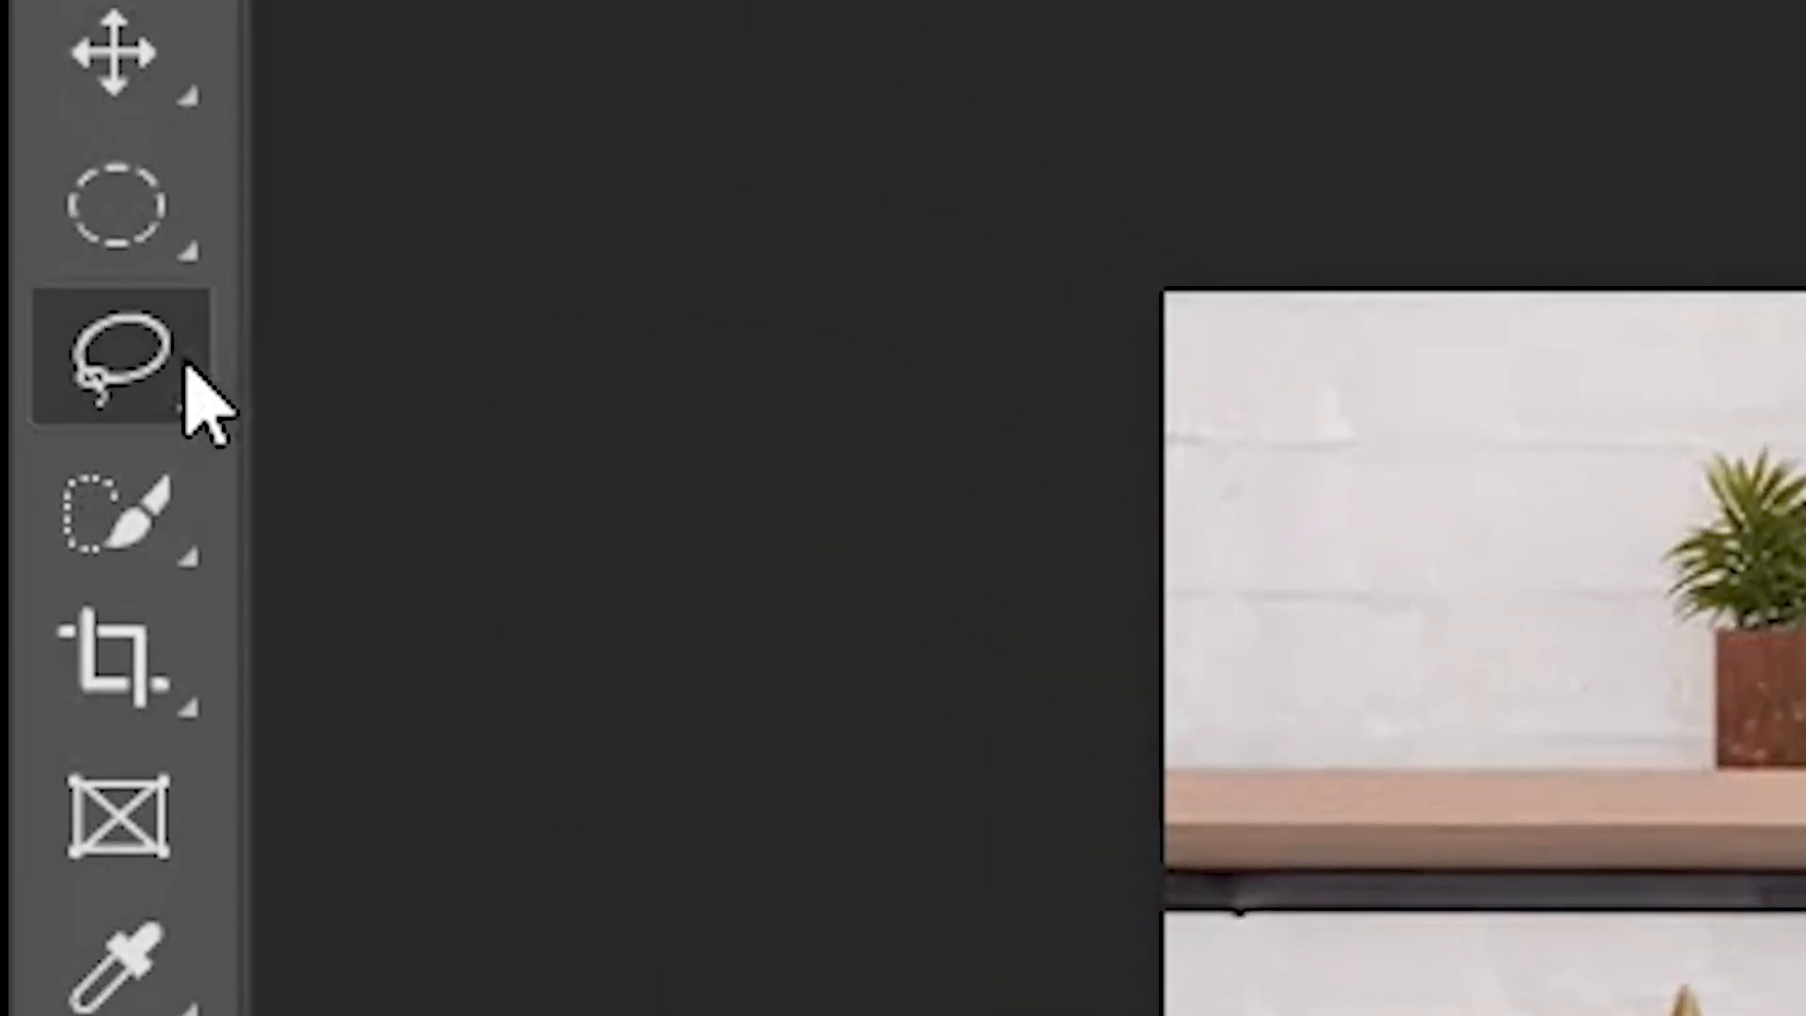
# Step: Outline the gold star point by point with the Polygonal Lasso and delete it from the stock_room1 layer
pyautogui.rightClick(203, 404)
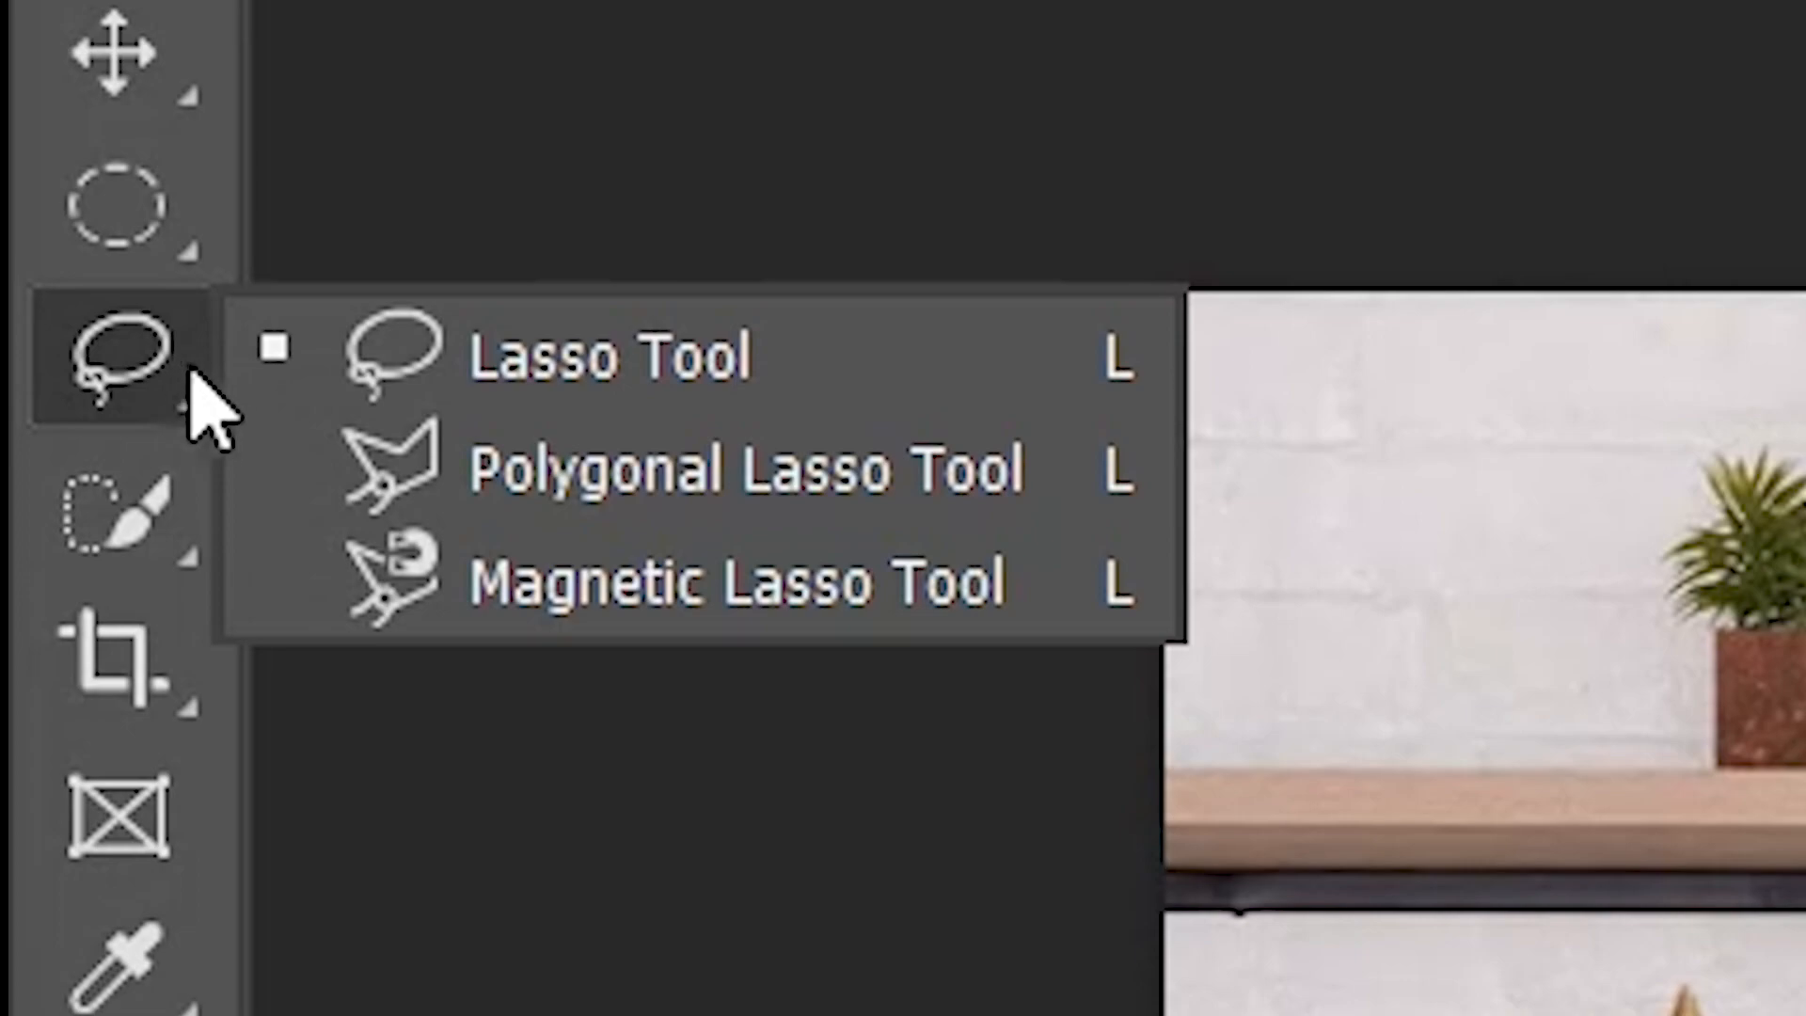
pyautogui.click(687, 498)
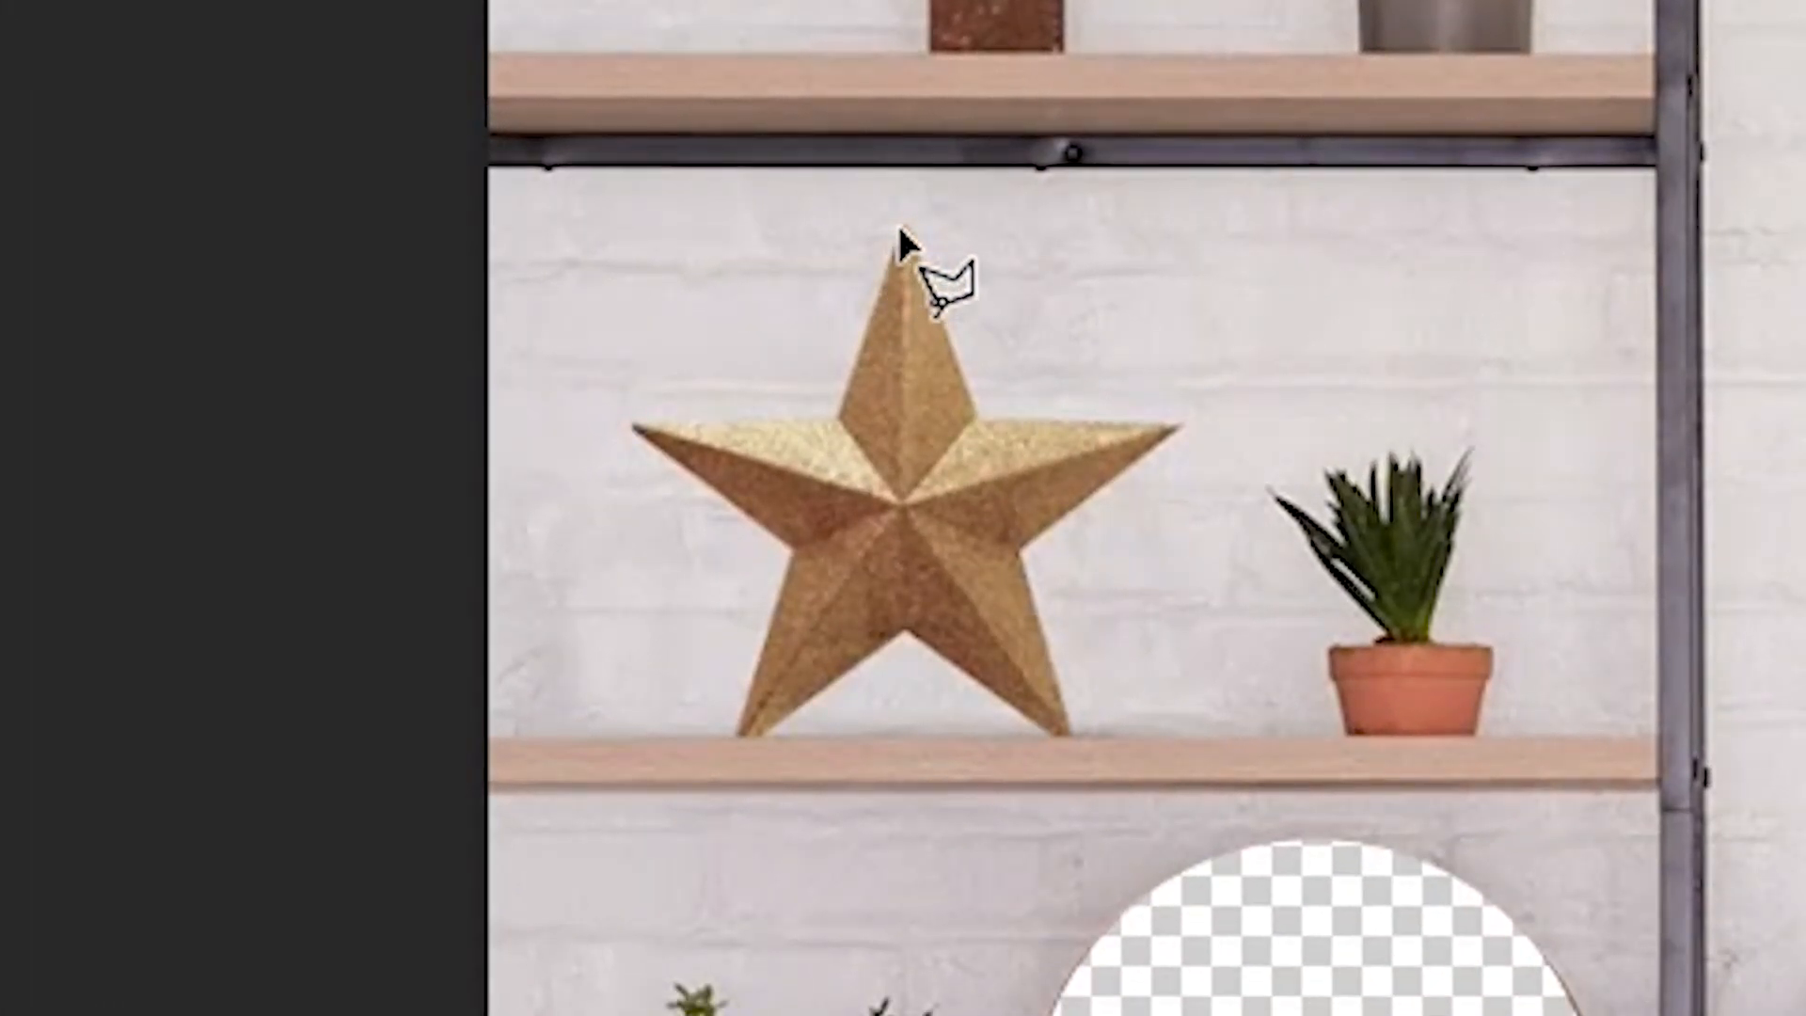
pyautogui.click(900, 229)
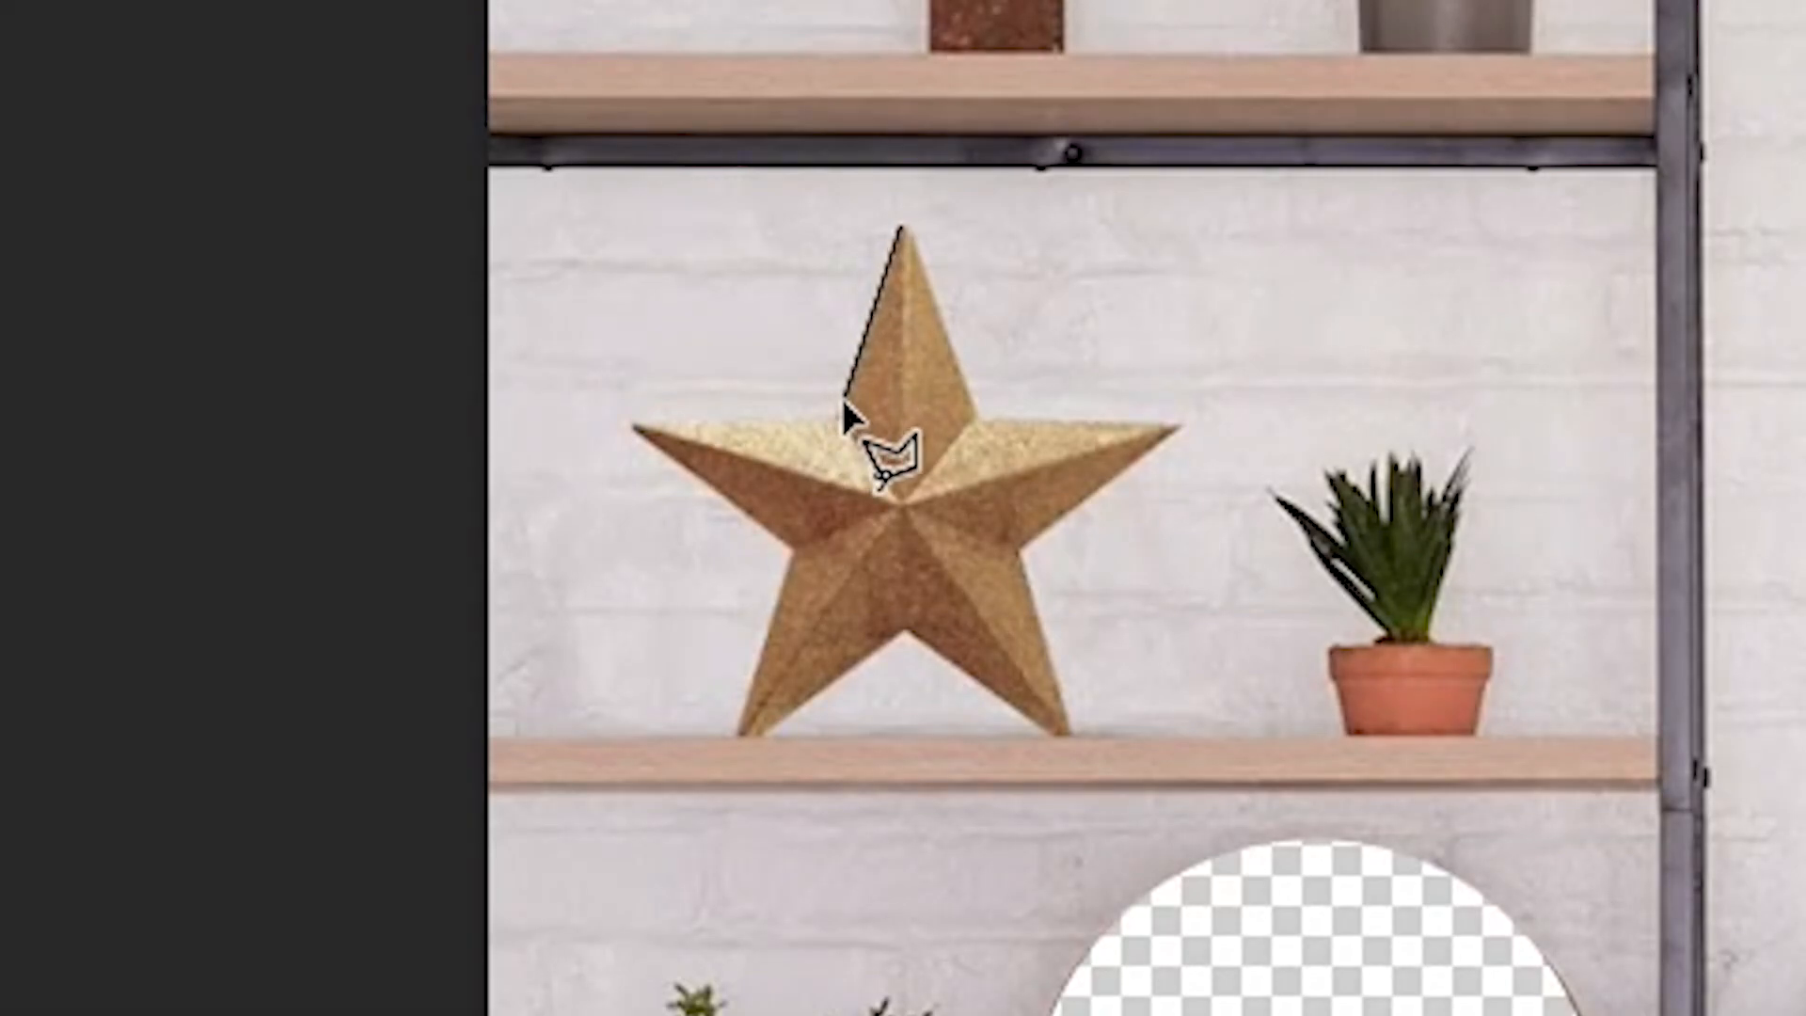
pyautogui.click(844, 401)
pyautogui.click(621, 428)
pyautogui.click(791, 550)
pyautogui.click(730, 739)
pyautogui.click(900, 633)
pyautogui.click(1075, 743)
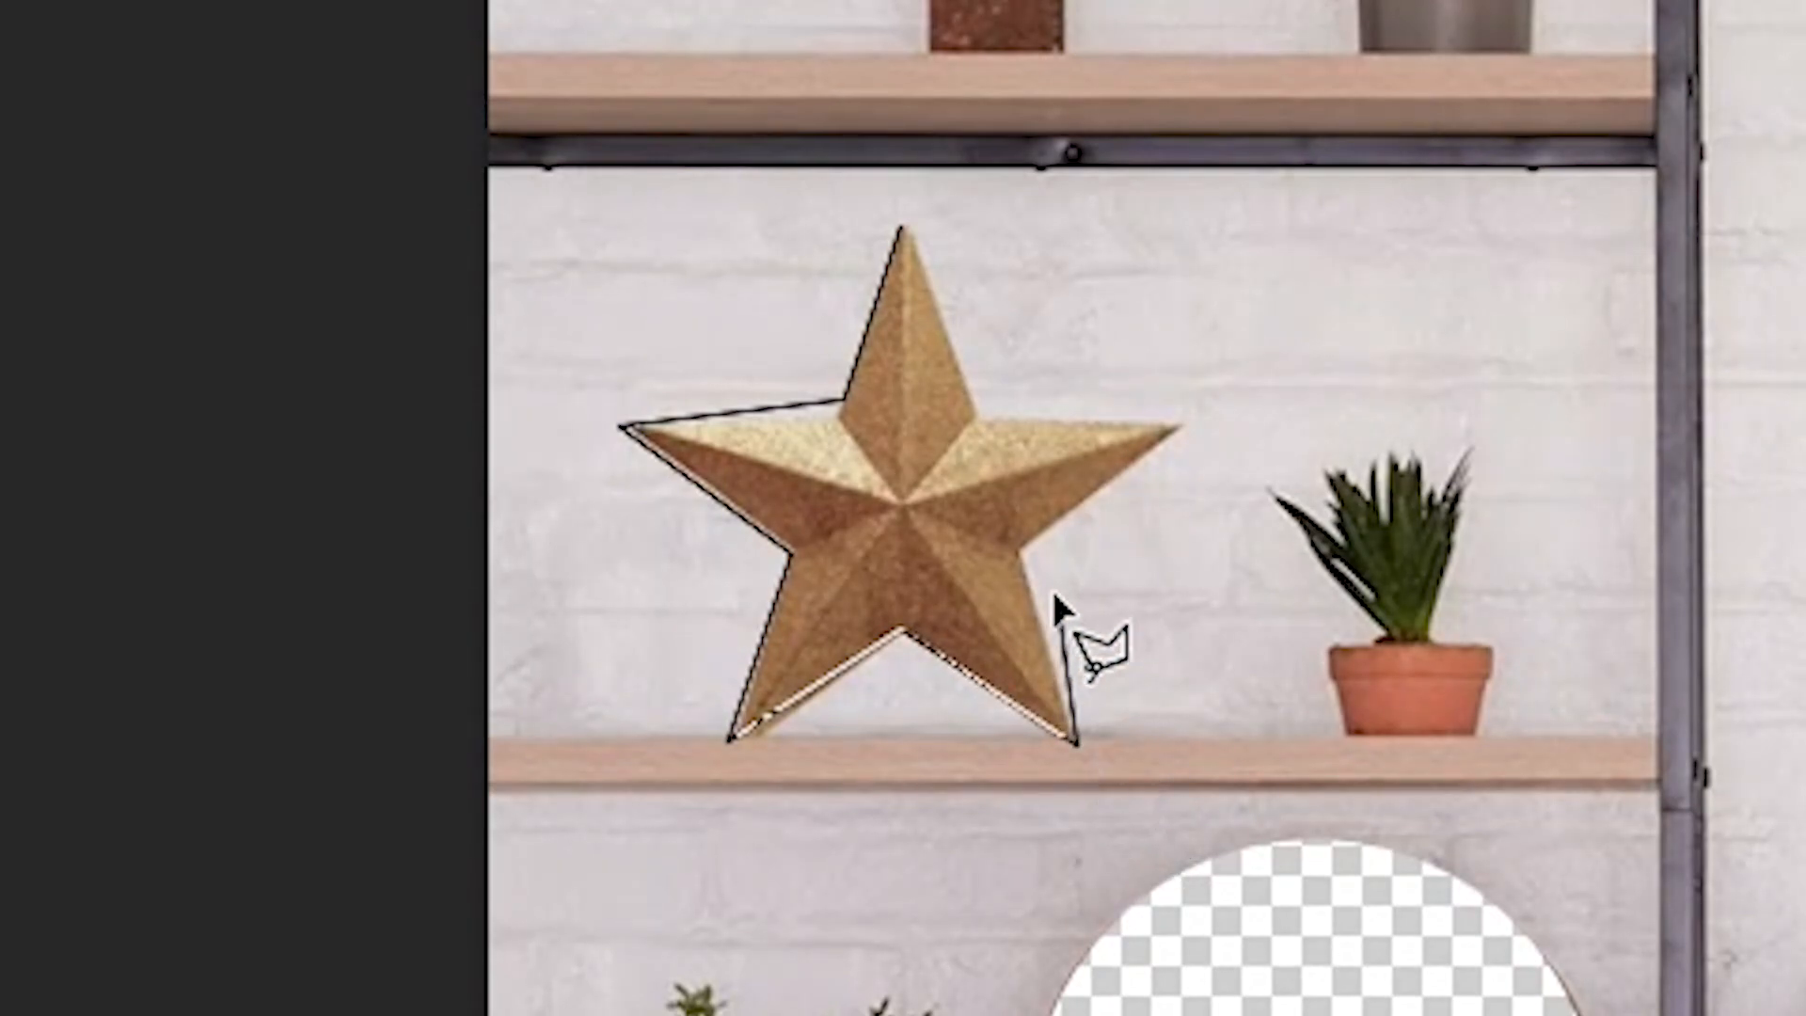
pyautogui.click(1032, 544)
pyautogui.click(1194, 412)
pyautogui.click(972, 407)
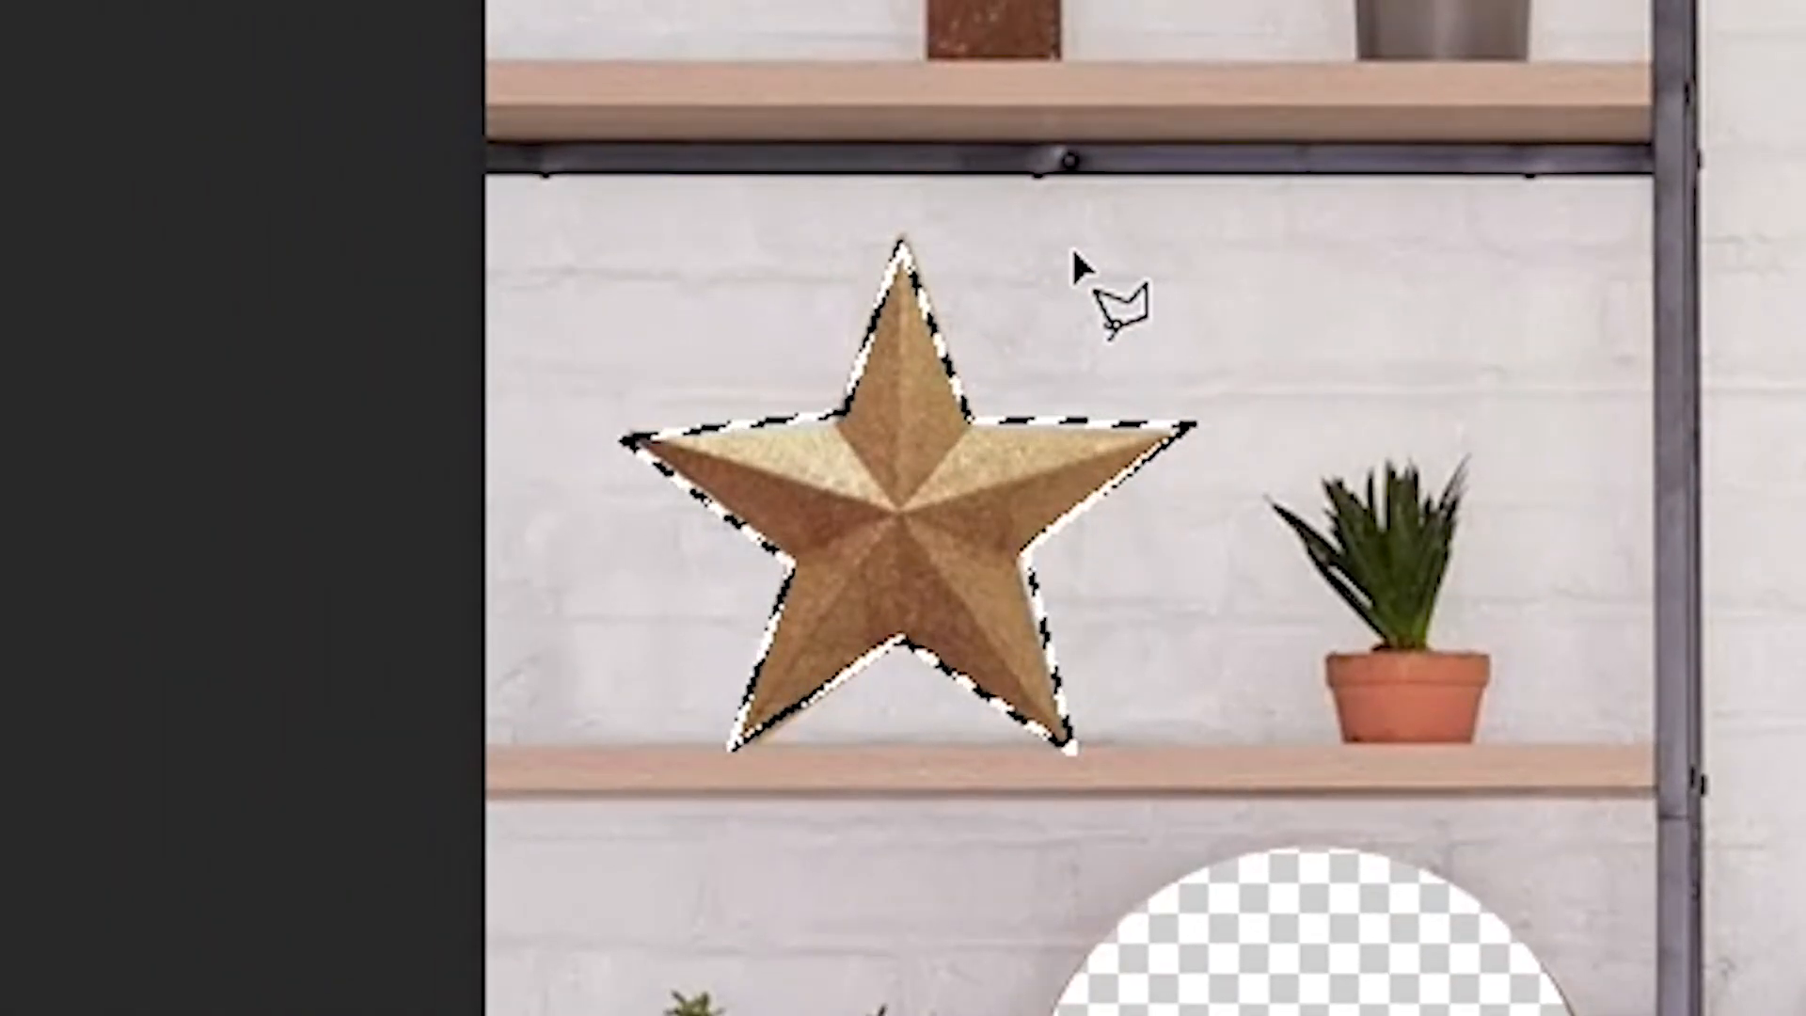
pyautogui.press('Delete')
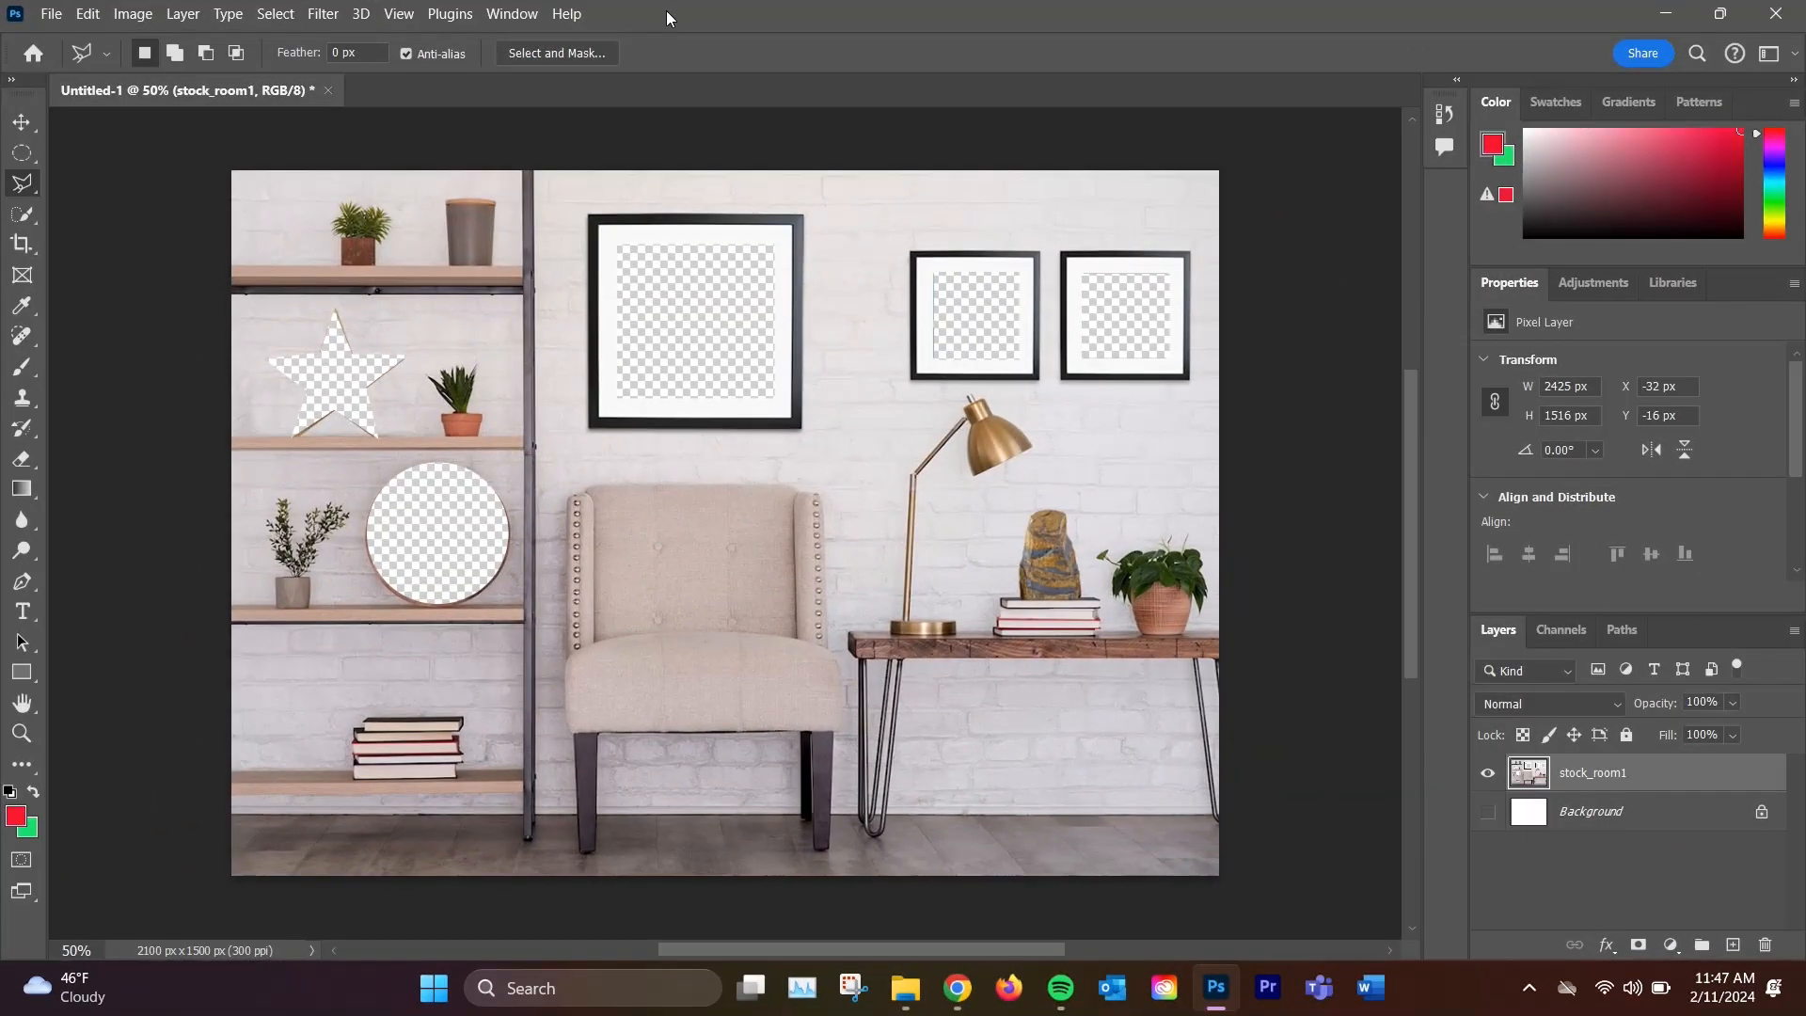
# Step: Place the stock_obama image from the desktop into the document and maximize the window again
pyautogui.moveTo(666, 9); pyautogui.dragTo(850, 53)
pyautogui.moveTo(132, 265); pyautogui.dragTo(781, 320)
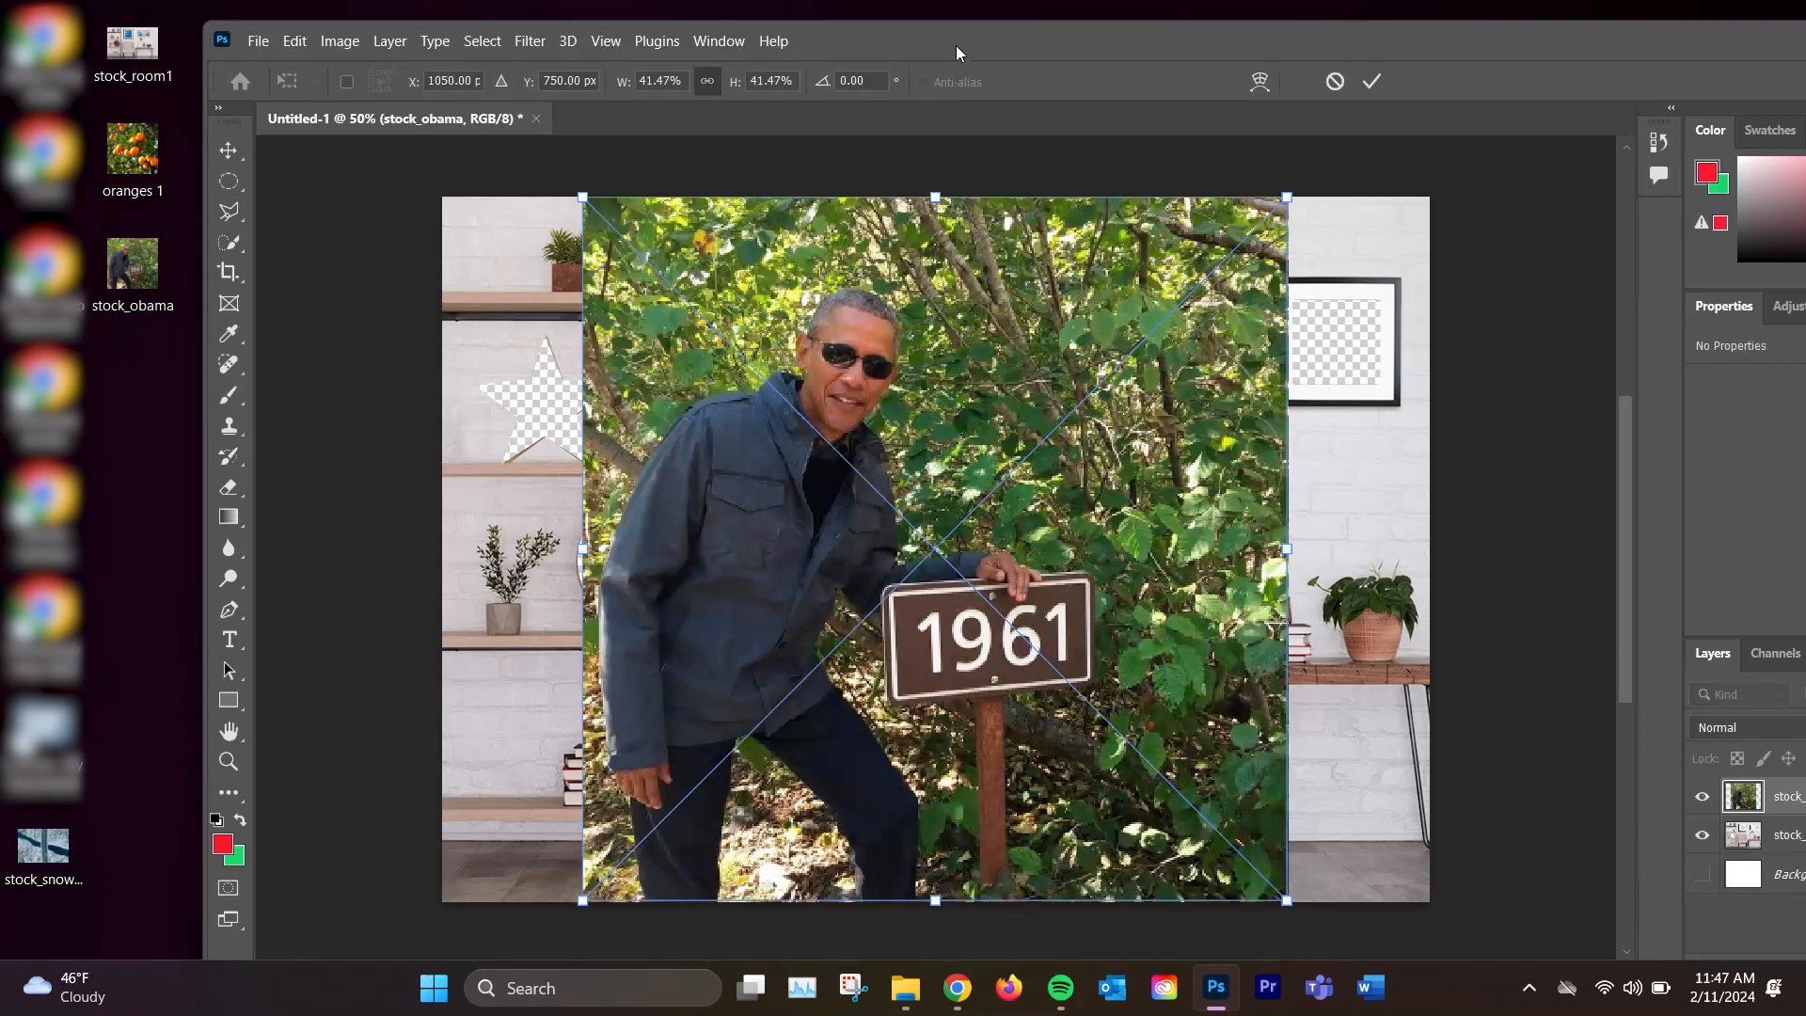
pyautogui.doubleClick(956, 53)
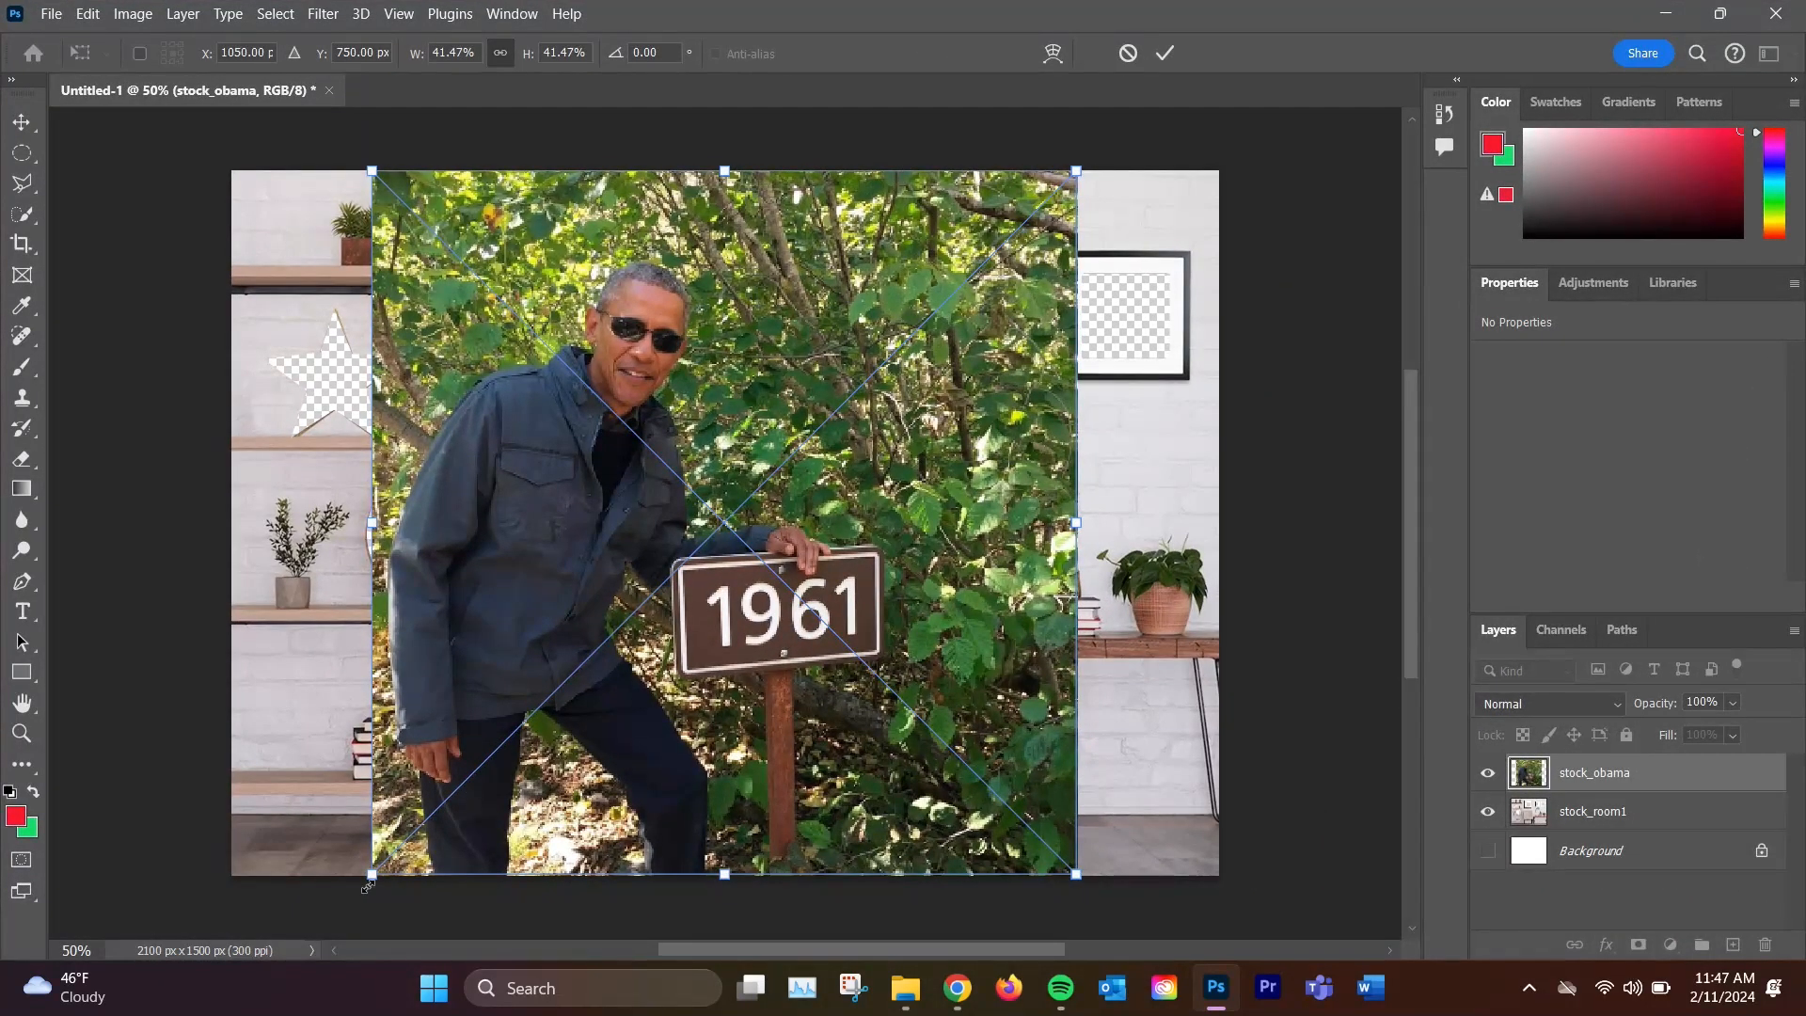
# Step: Scale the placed stock_obama photo to 15.90% and position it over the large picture frame
pyautogui.moveTo(372, 874); pyautogui.dragTo(810, 439)
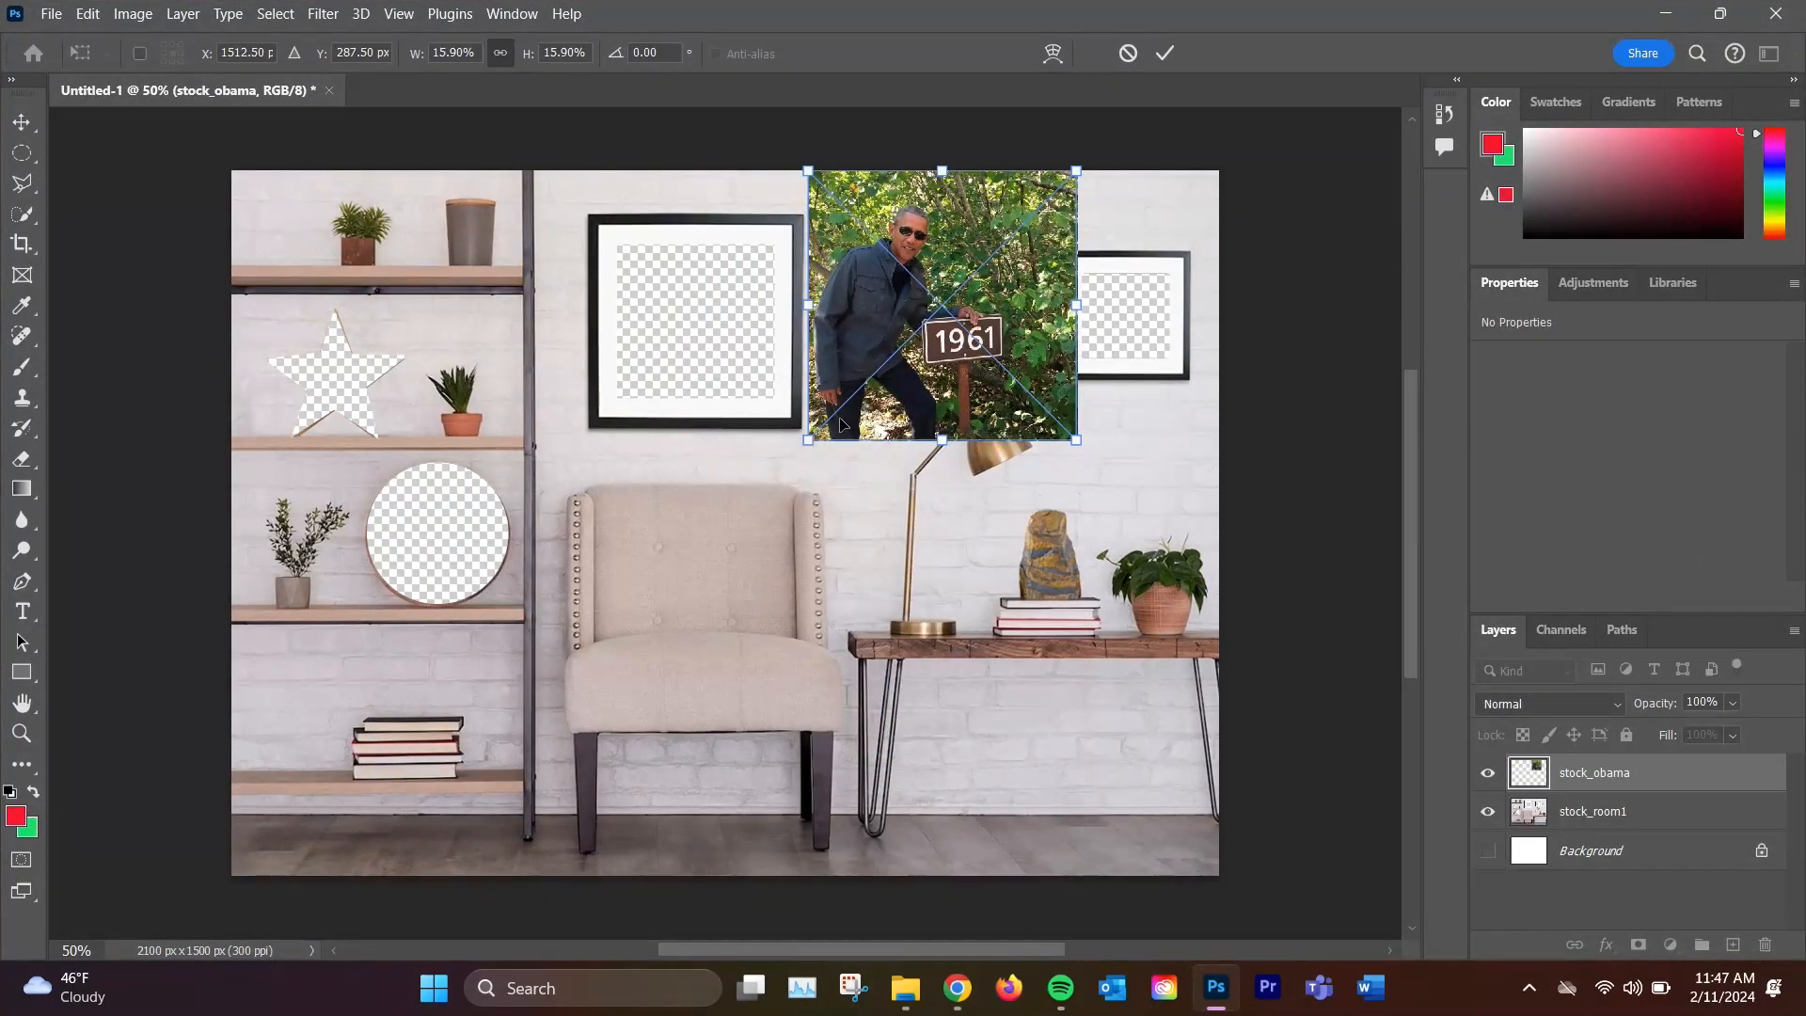
pyautogui.moveTo(958, 280); pyautogui.dragTo(734, 259)
pyautogui.press('Return')
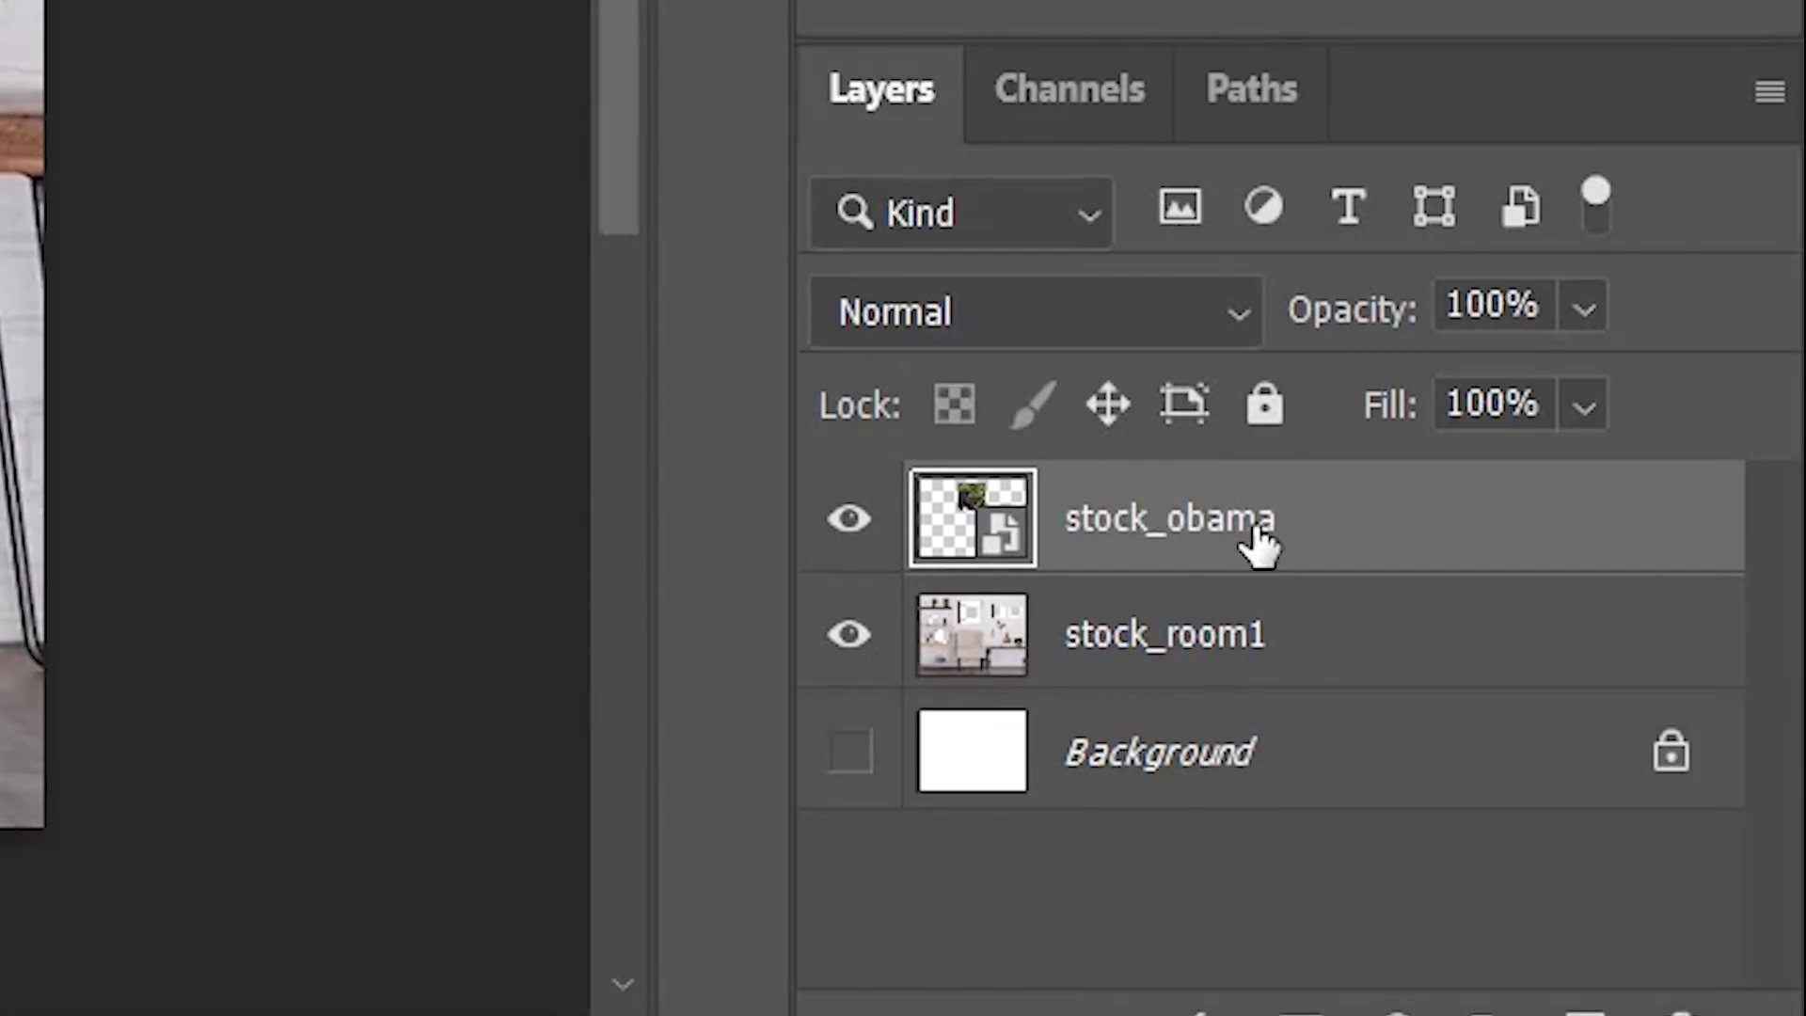
# Step: Move the stock_obama layer beneath stock_room1 and start a free transform on the photo behind the large frame
pyautogui.moveTo(1265, 545); pyautogui.dragTo(1270, 686)
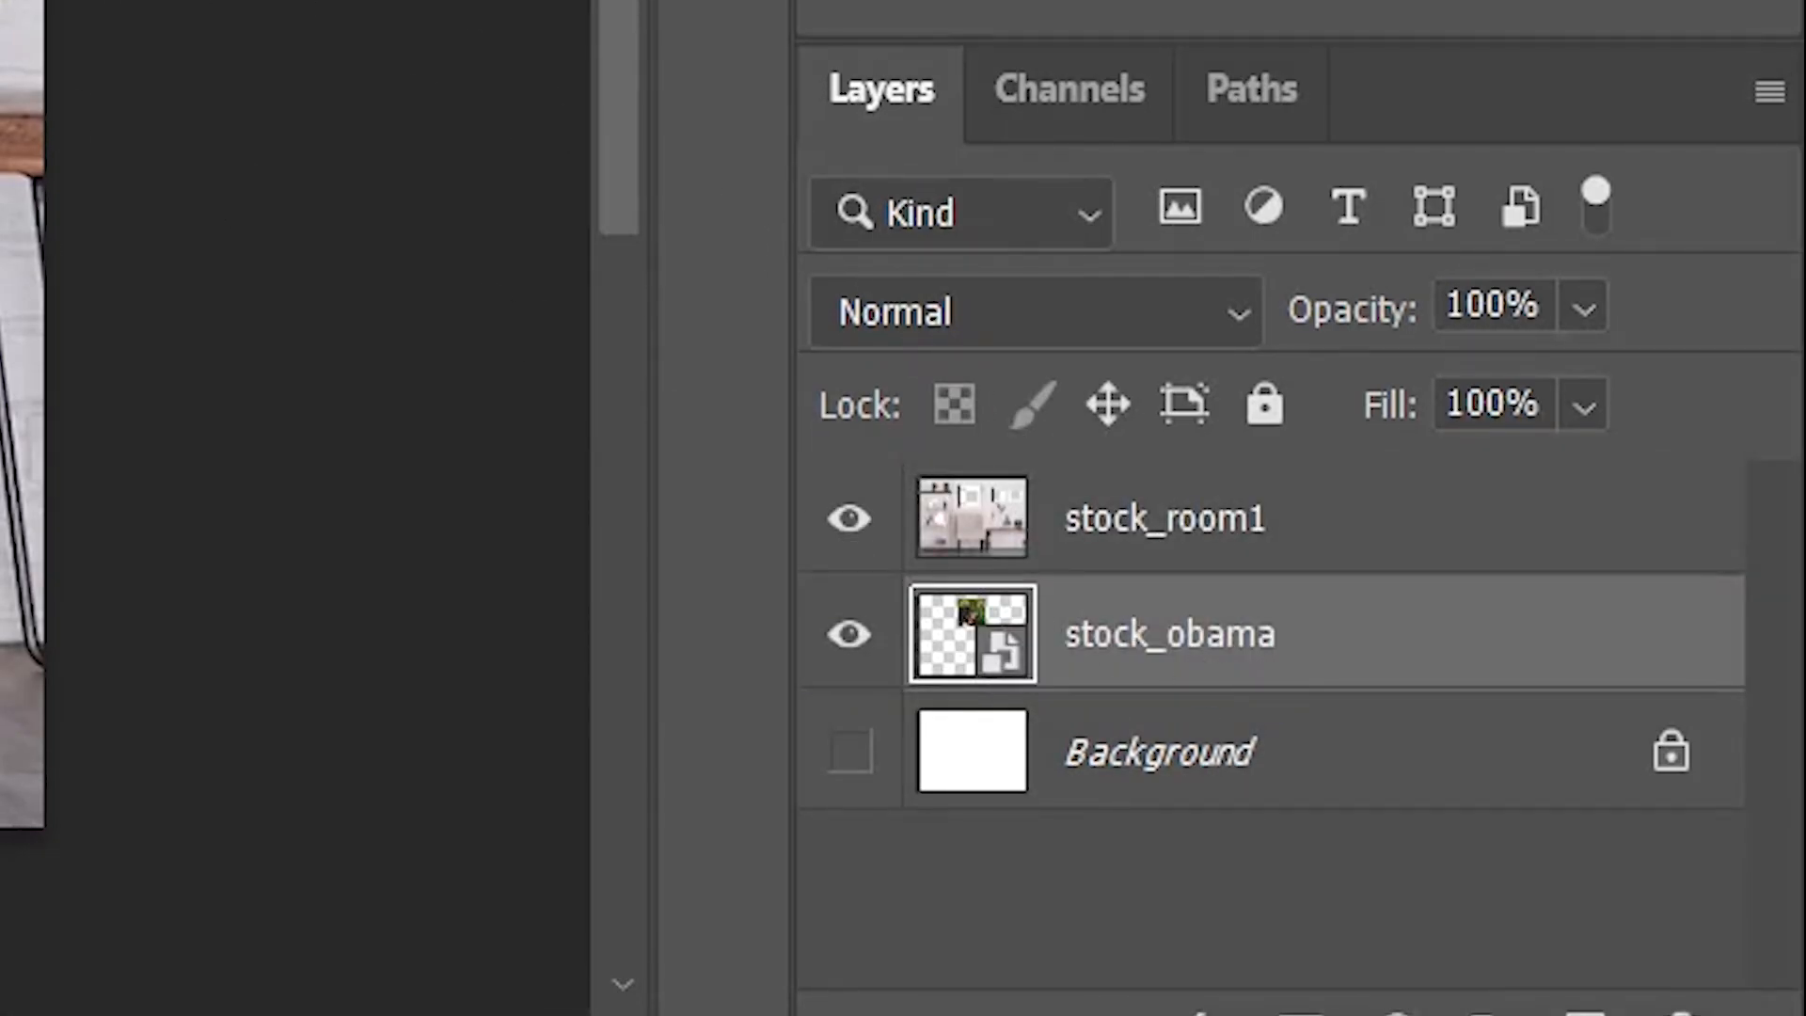
pyautogui.hotkey('ctrl', 't')
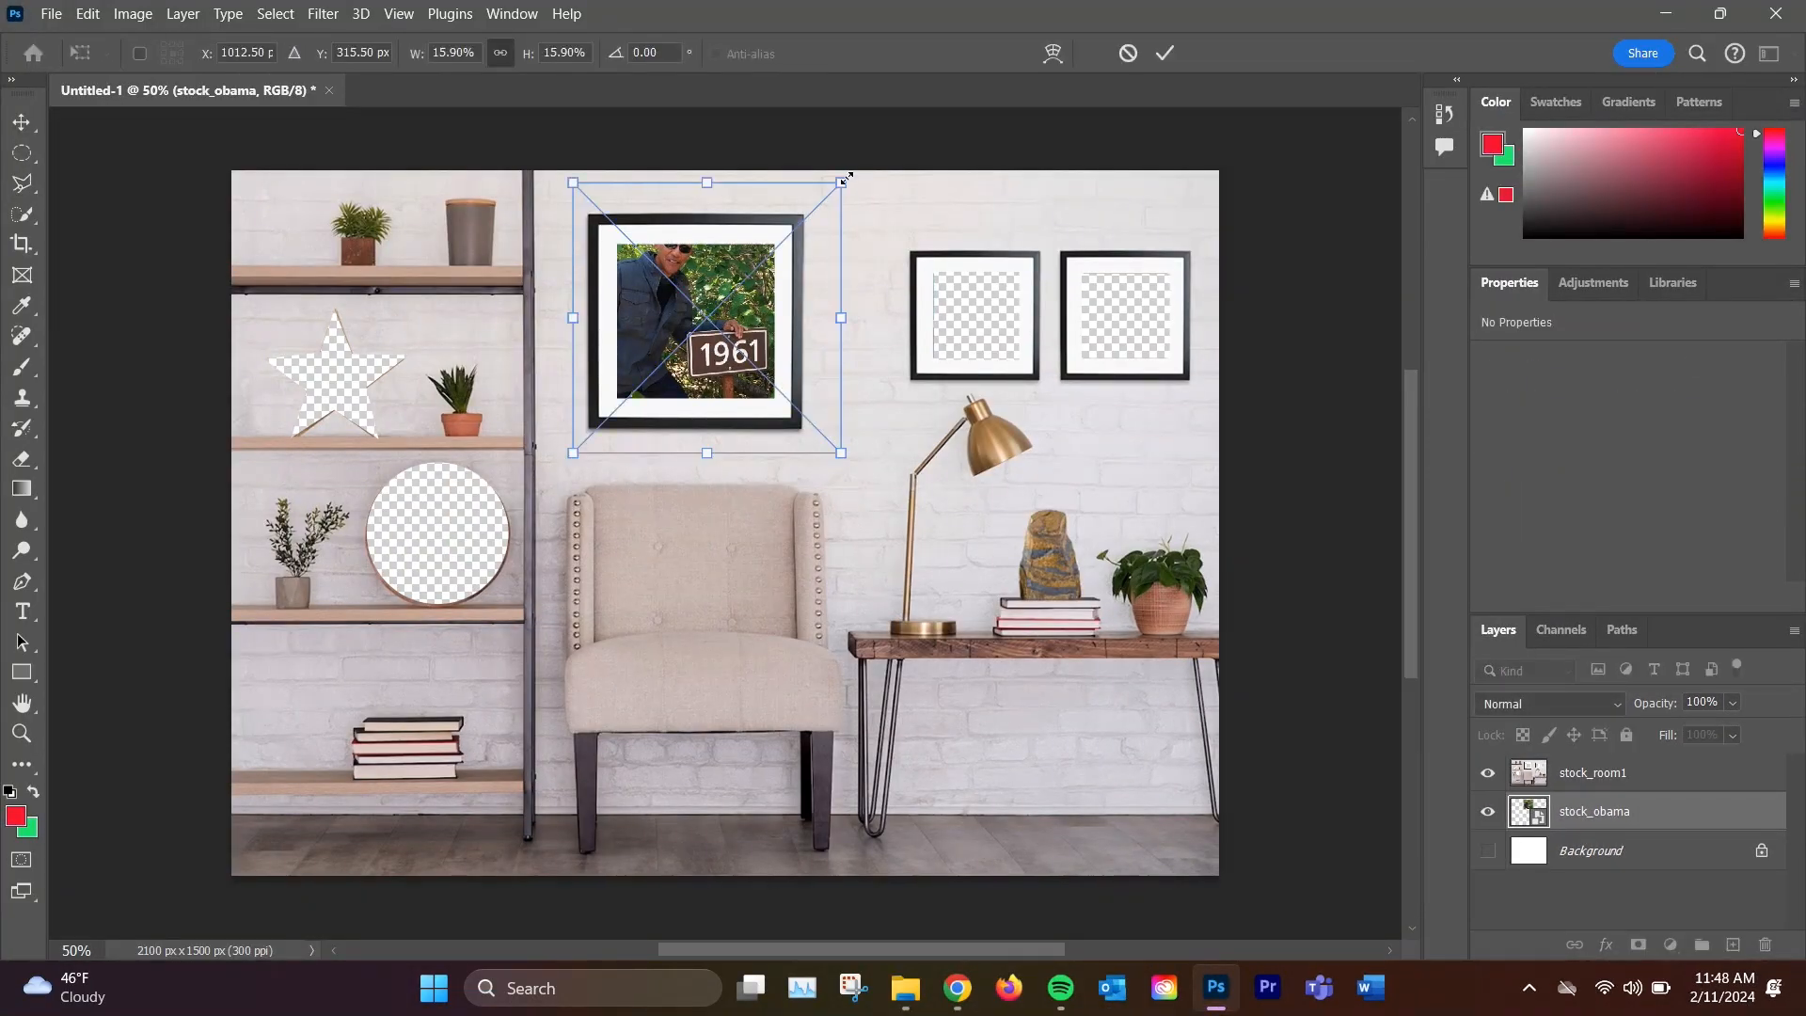